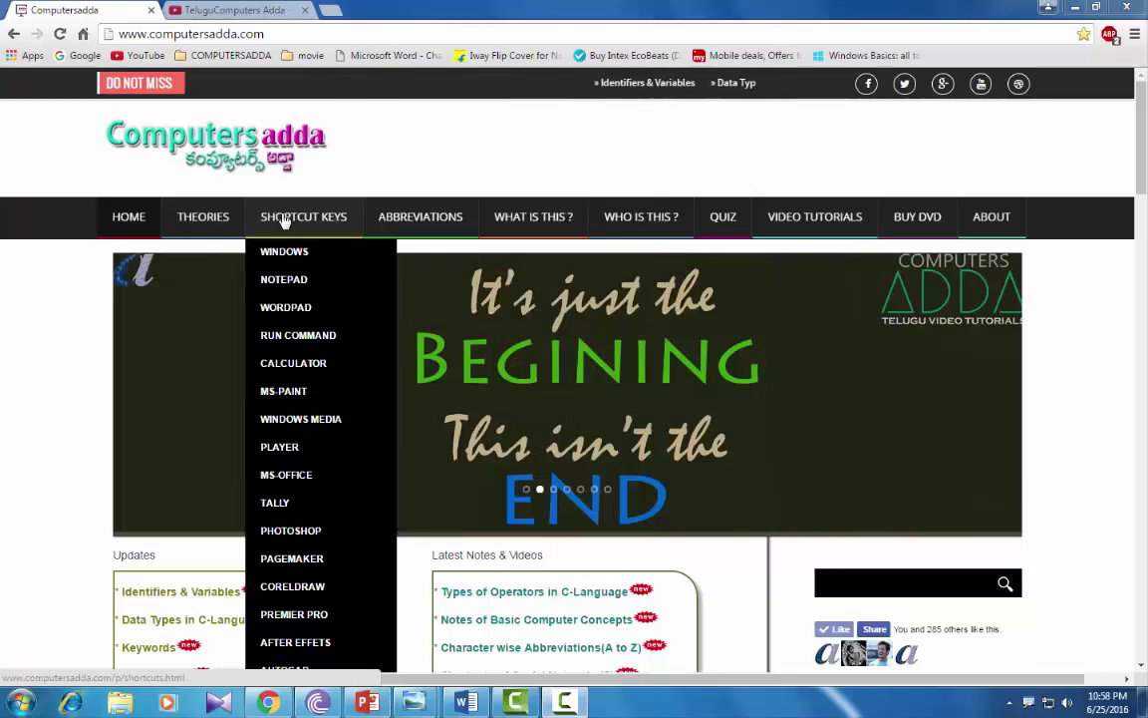
left_click(231, 10)
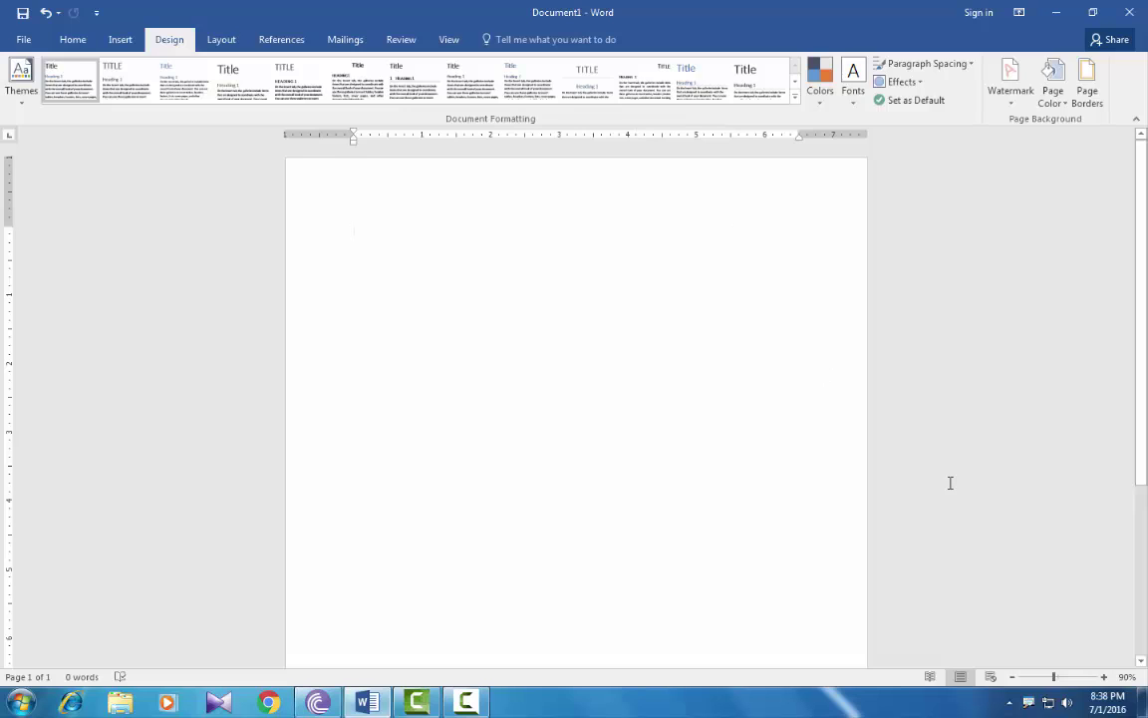
Insert two page breaks so that the blank document has three pages
left_click(1012, 678)
left_click(1012, 678)
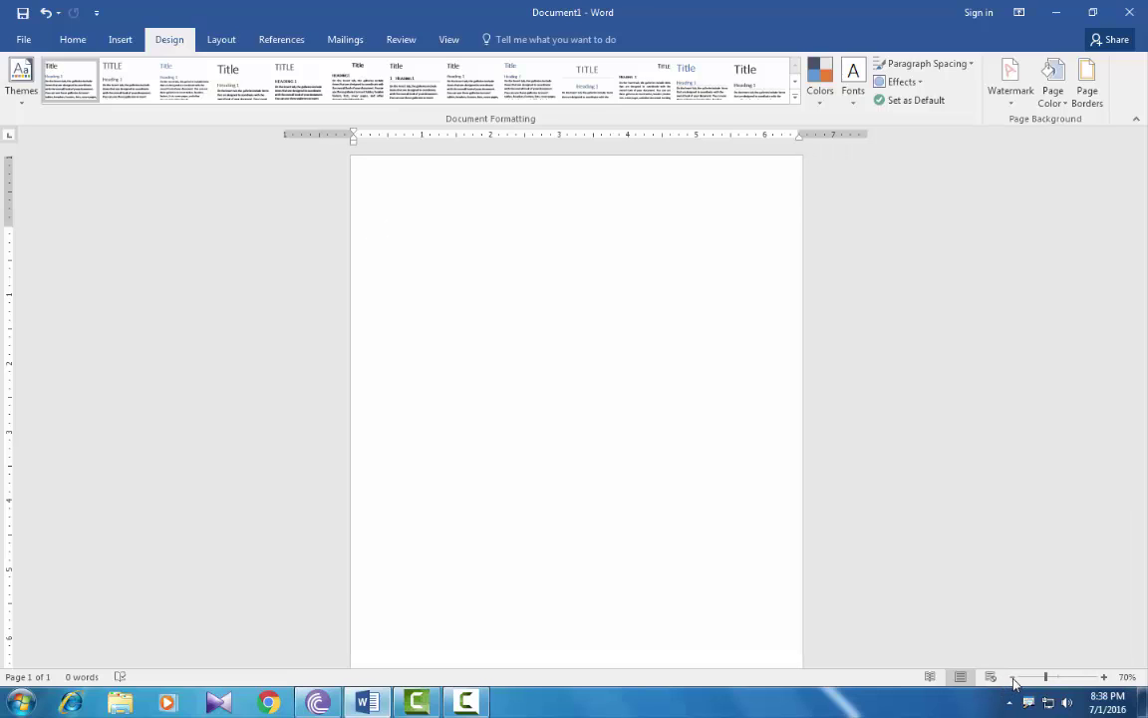
left_click(1012, 678)
left_click(1011, 677)
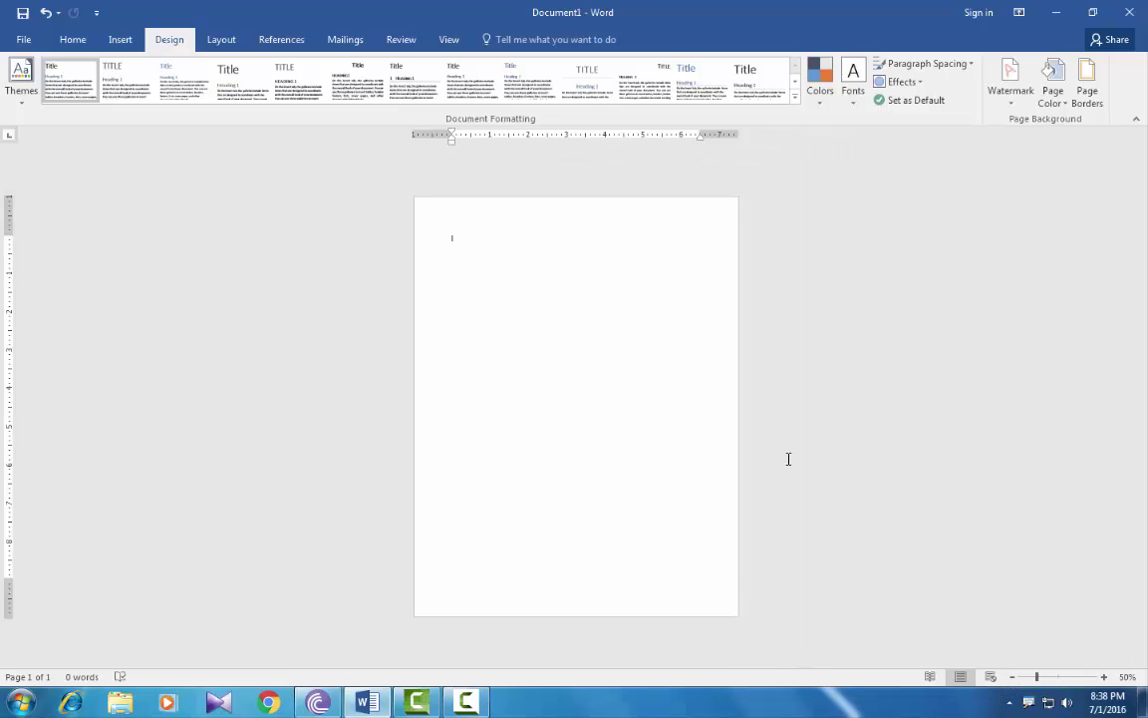
key("ctrl+Return")
key("ctrl+Return")
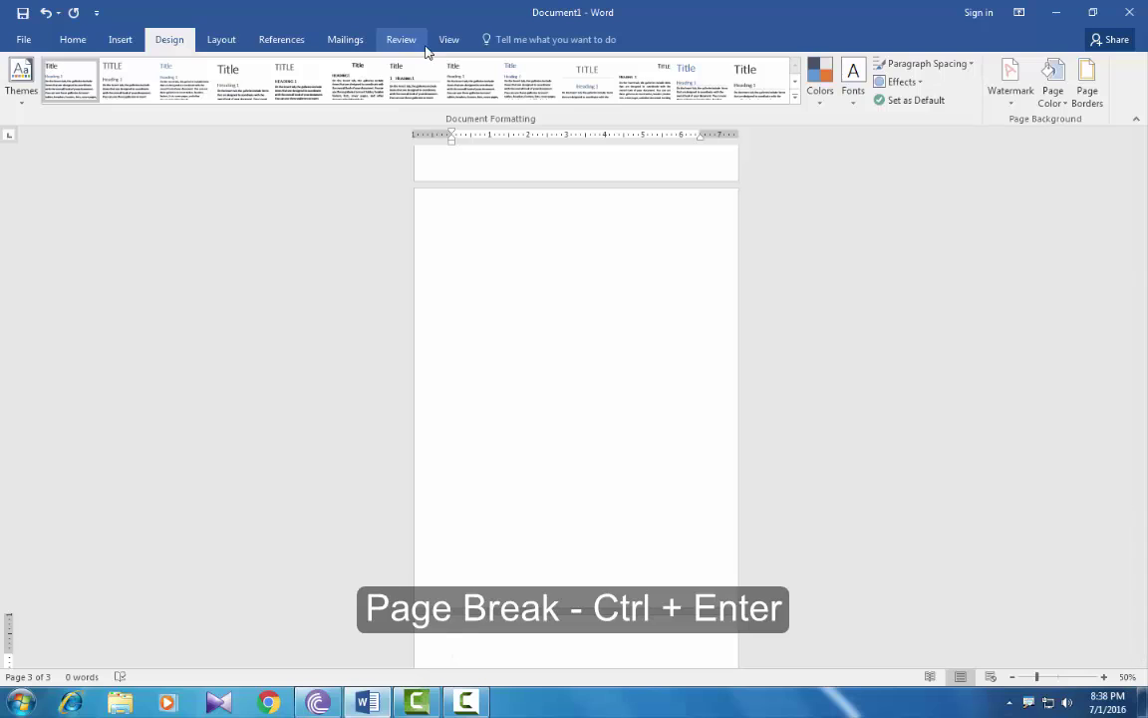
Show the three pages side by side at 50% zoom and place the cursor on the first page
left_click(450, 44)
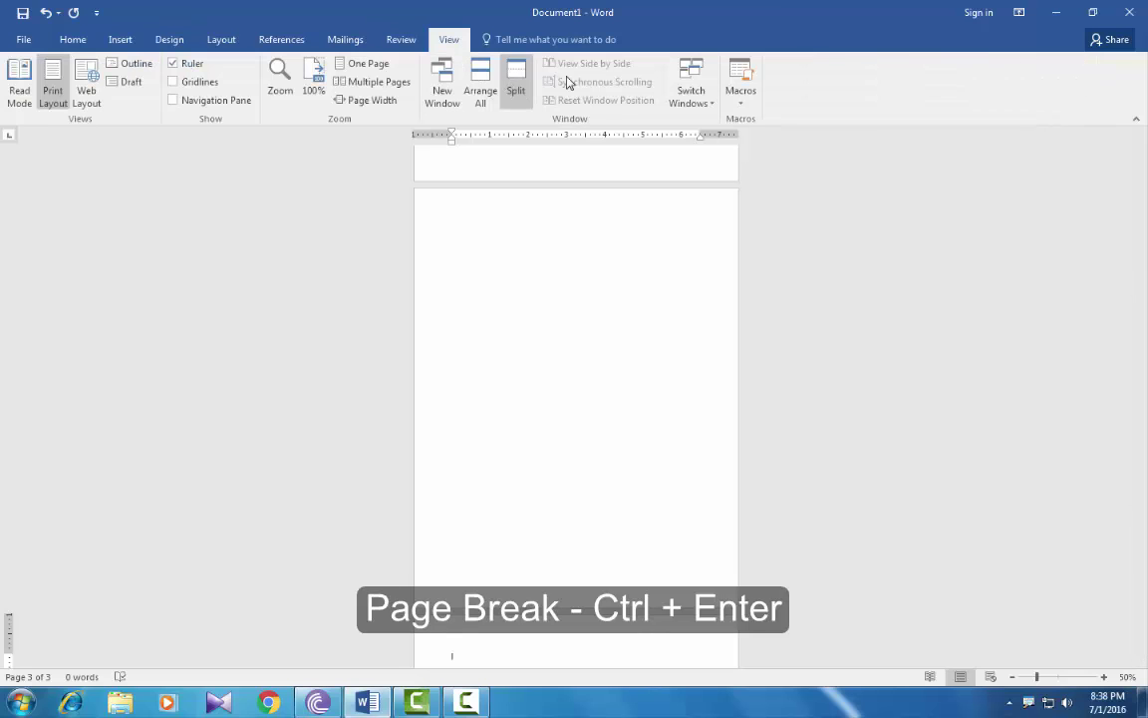
left_click(355, 86)
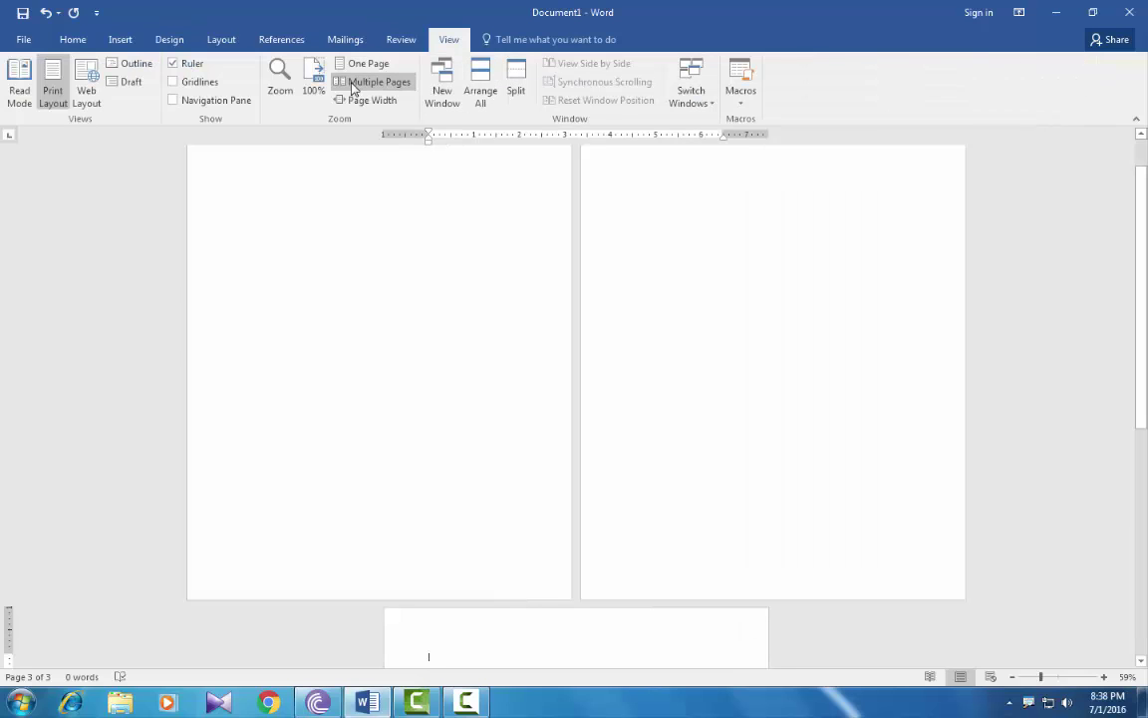
left_click(1015, 678)
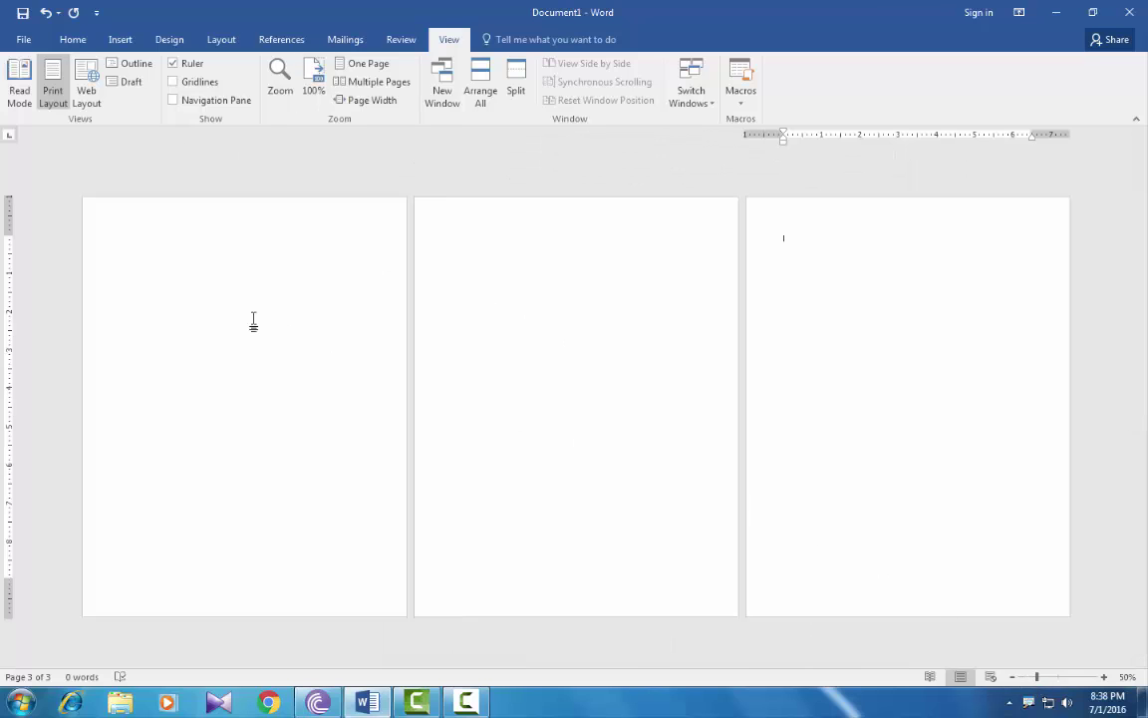
left_click(215, 270)
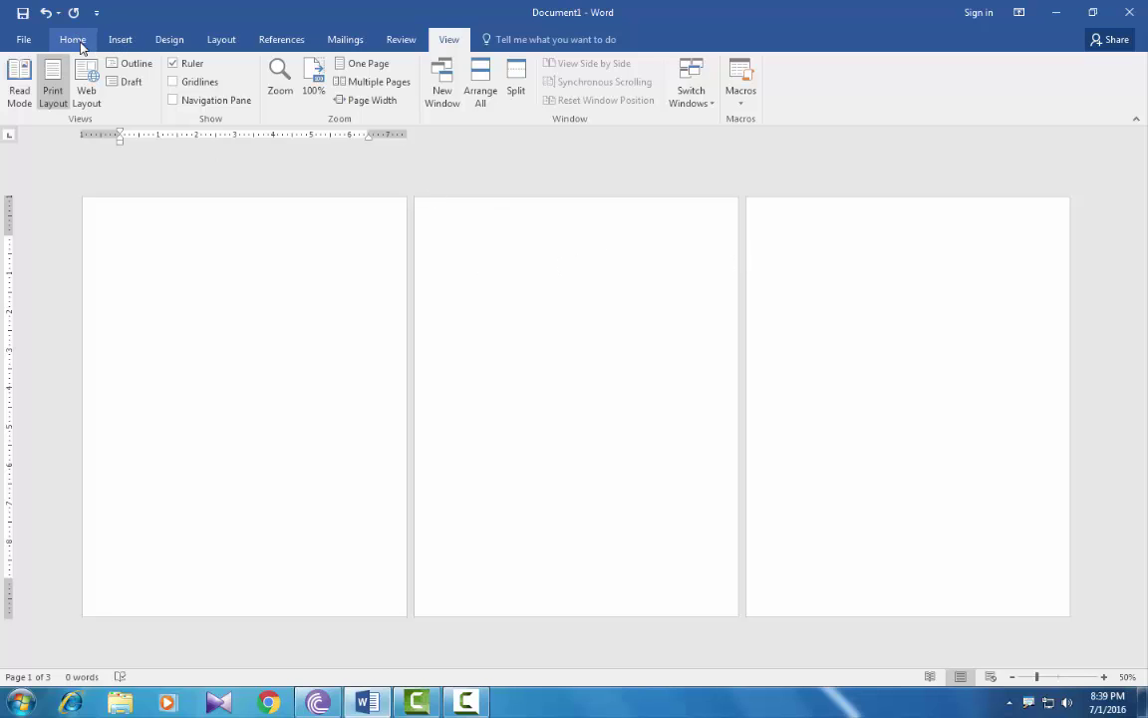
Set the page colour of the document to the orange theme colour
left_click(181, 43)
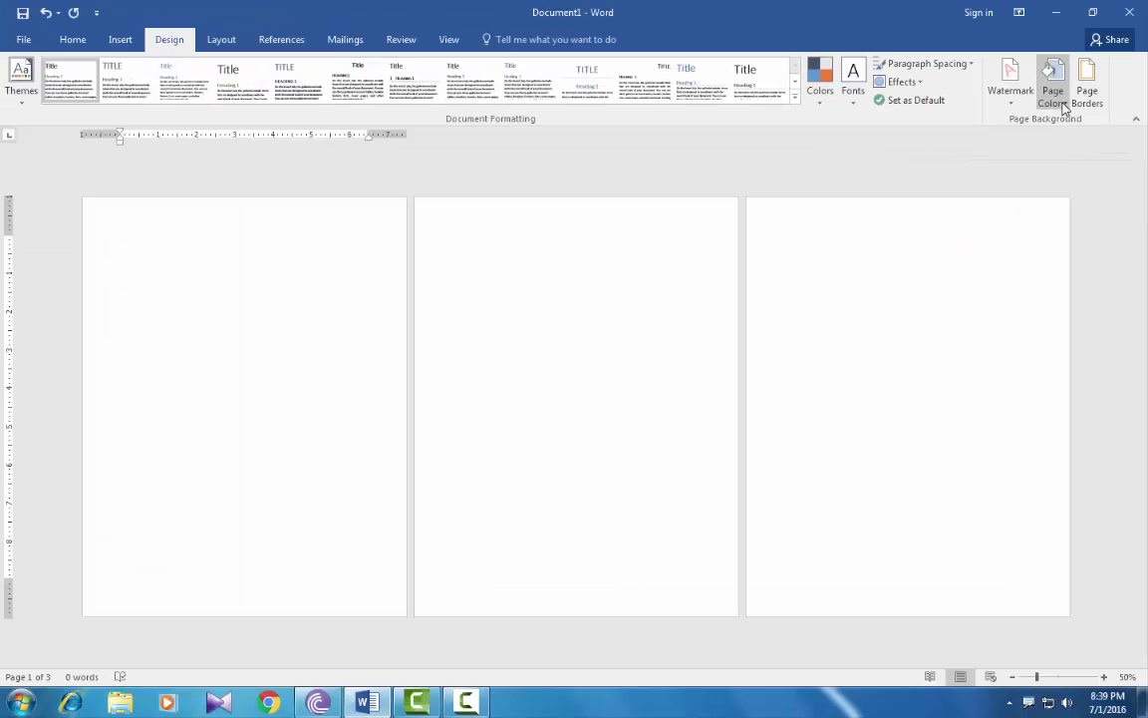
left_click(1010, 107)
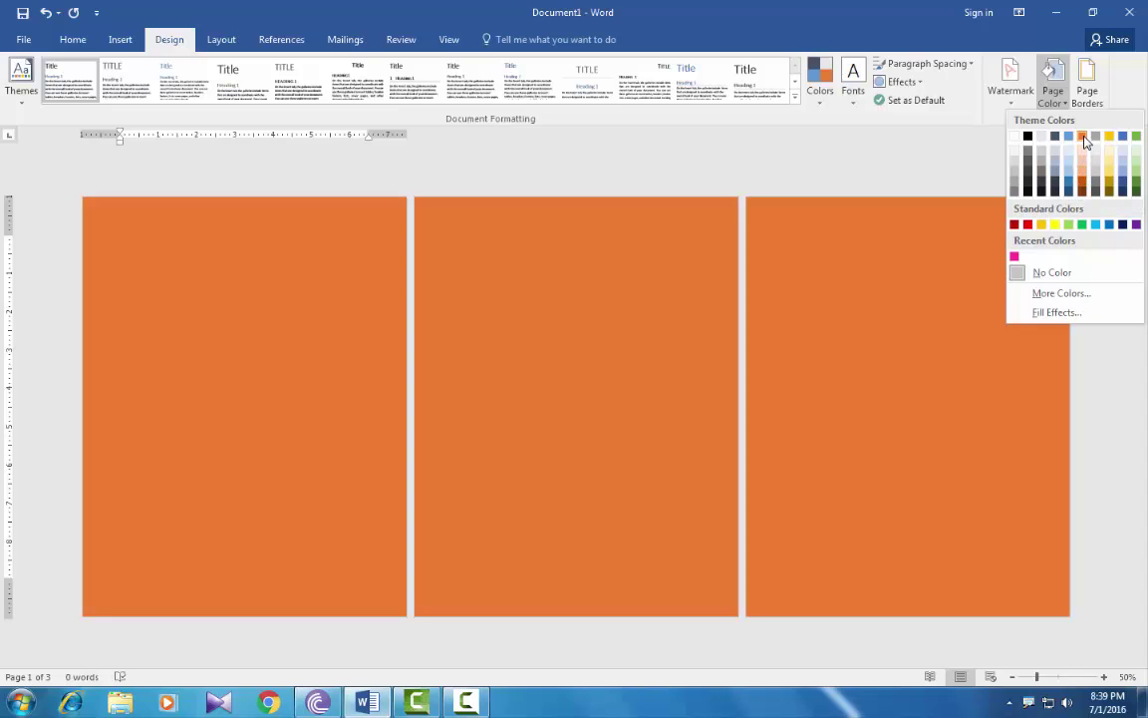
left_click(1083, 136)
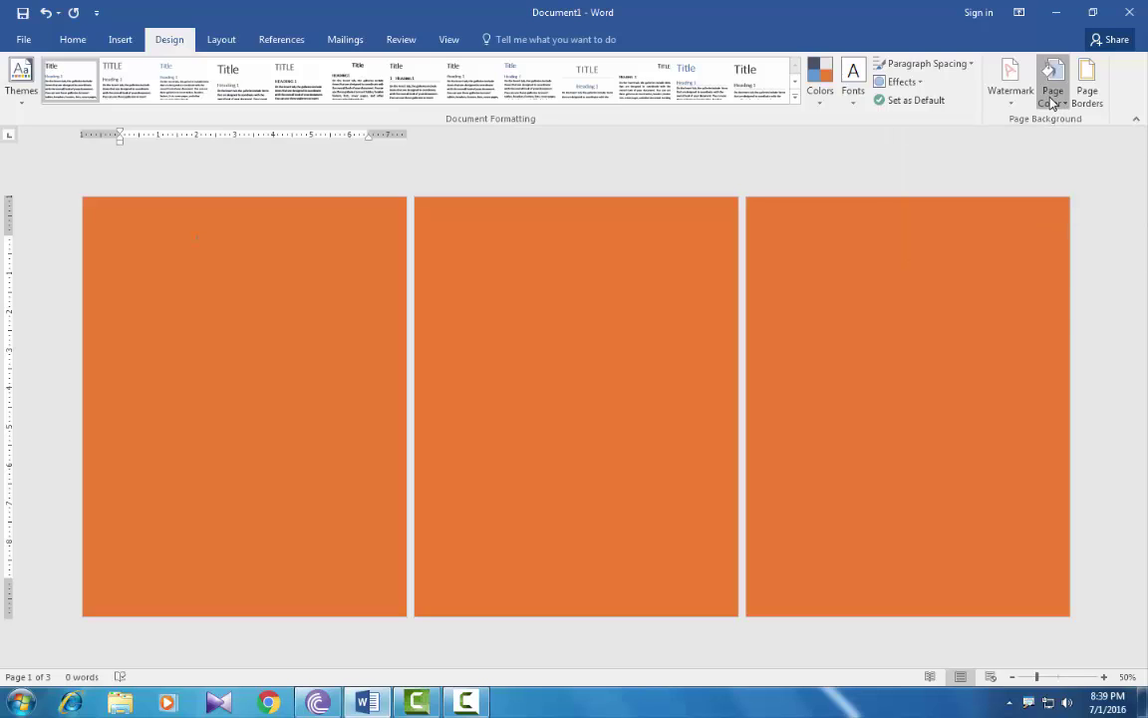
Set up a two-colour gradient fill for the page background, with green as Color 1 and red as Color 2
left_click(1053, 96)
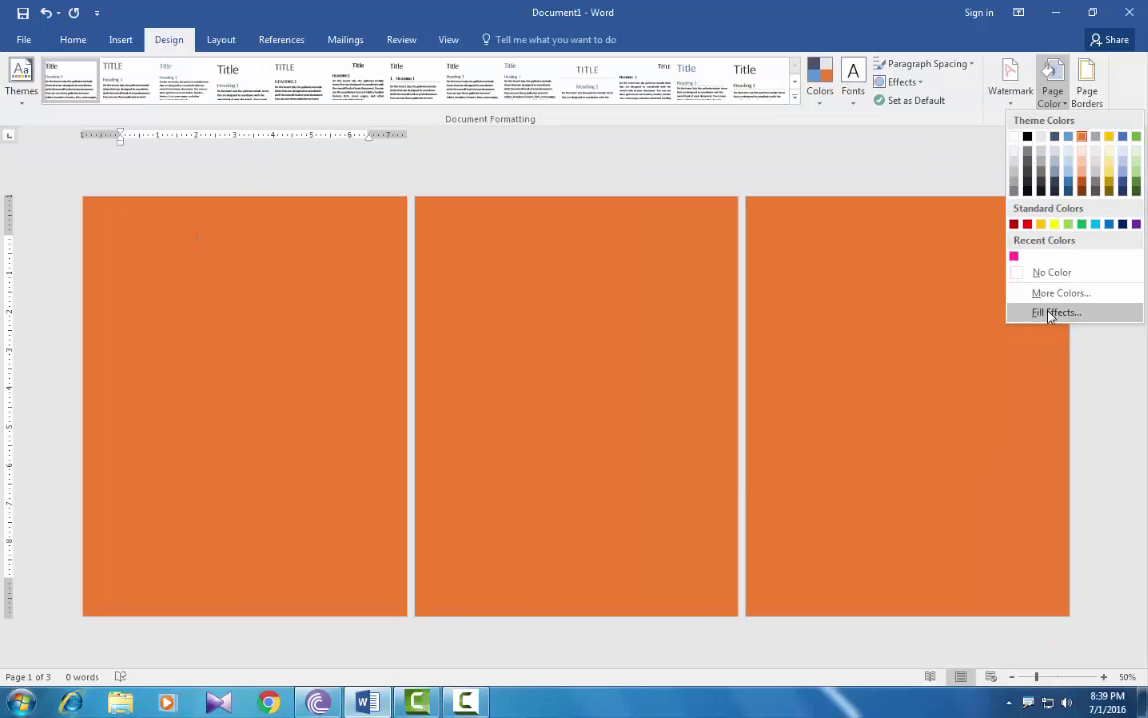
left_click(1046, 315)
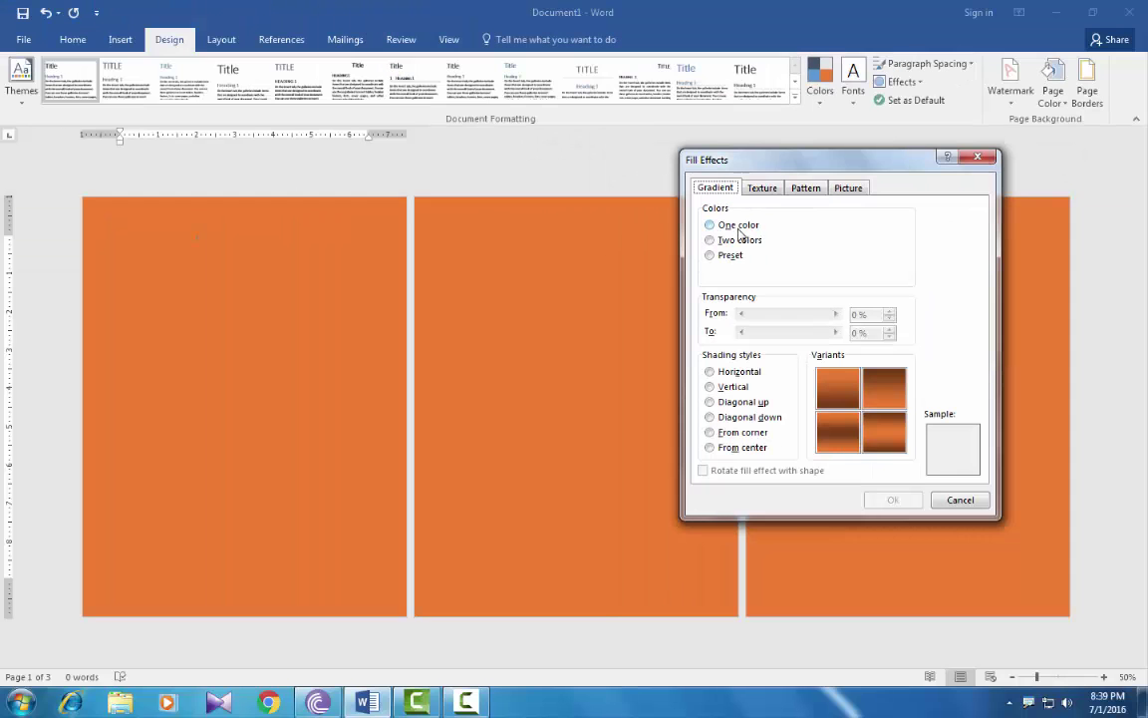
left_click(734, 227)
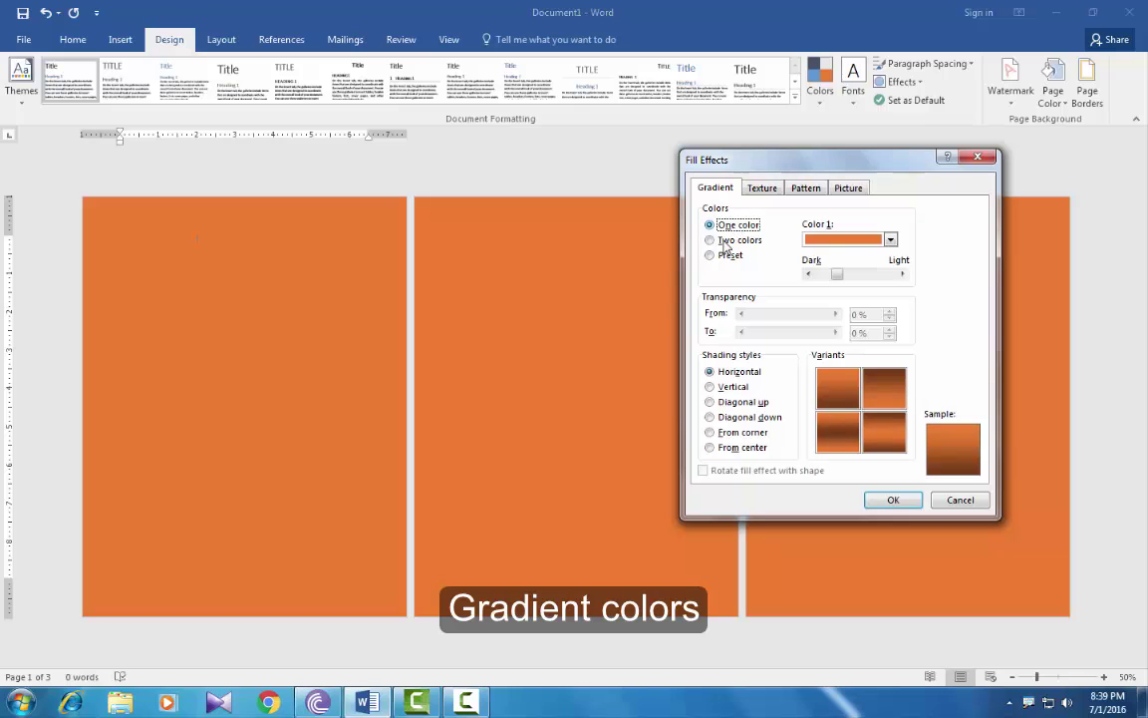
left_click(728, 240)
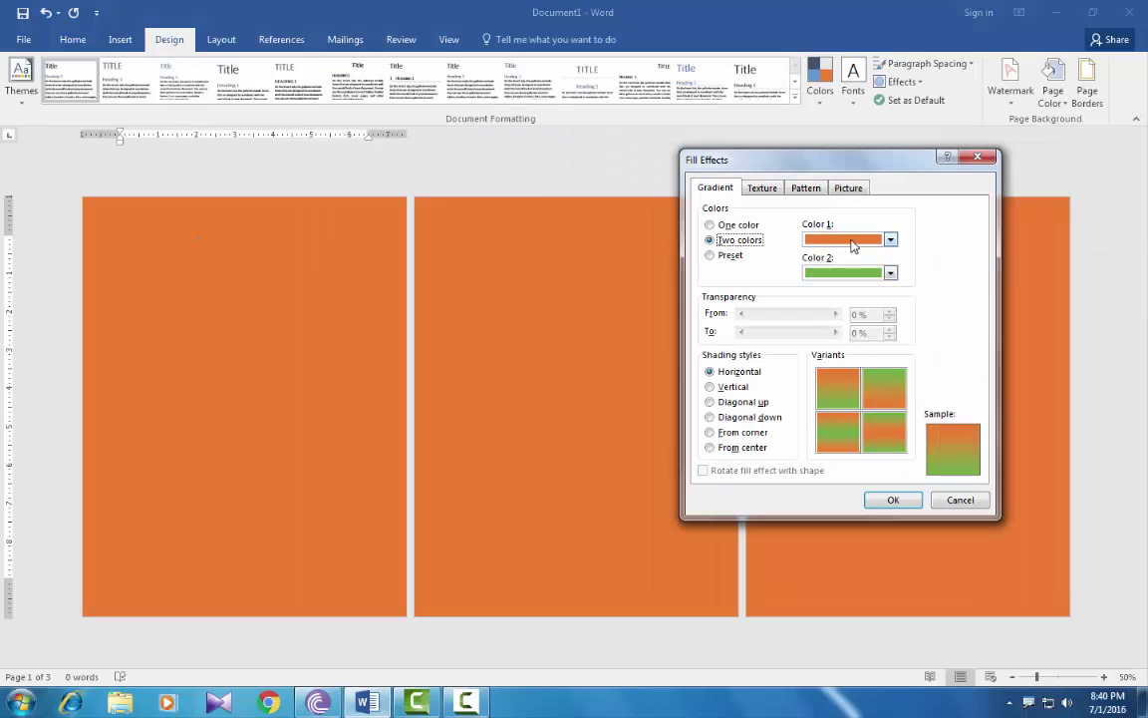
left_click(1127, 241)
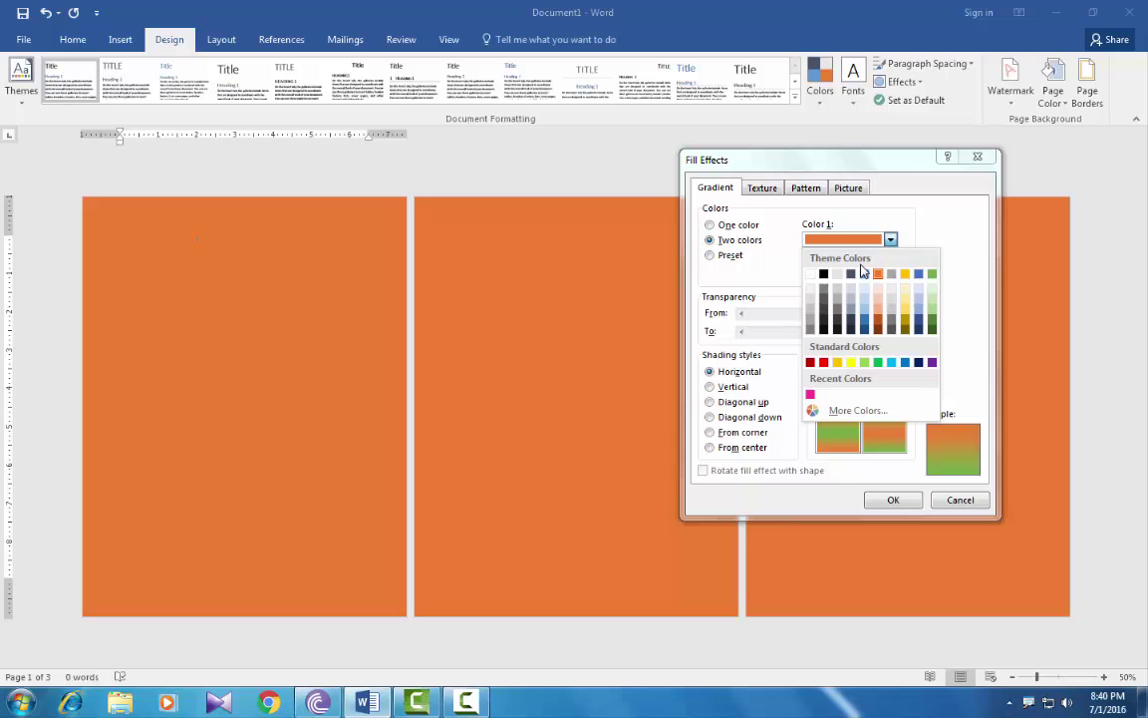
left_click(932, 275)
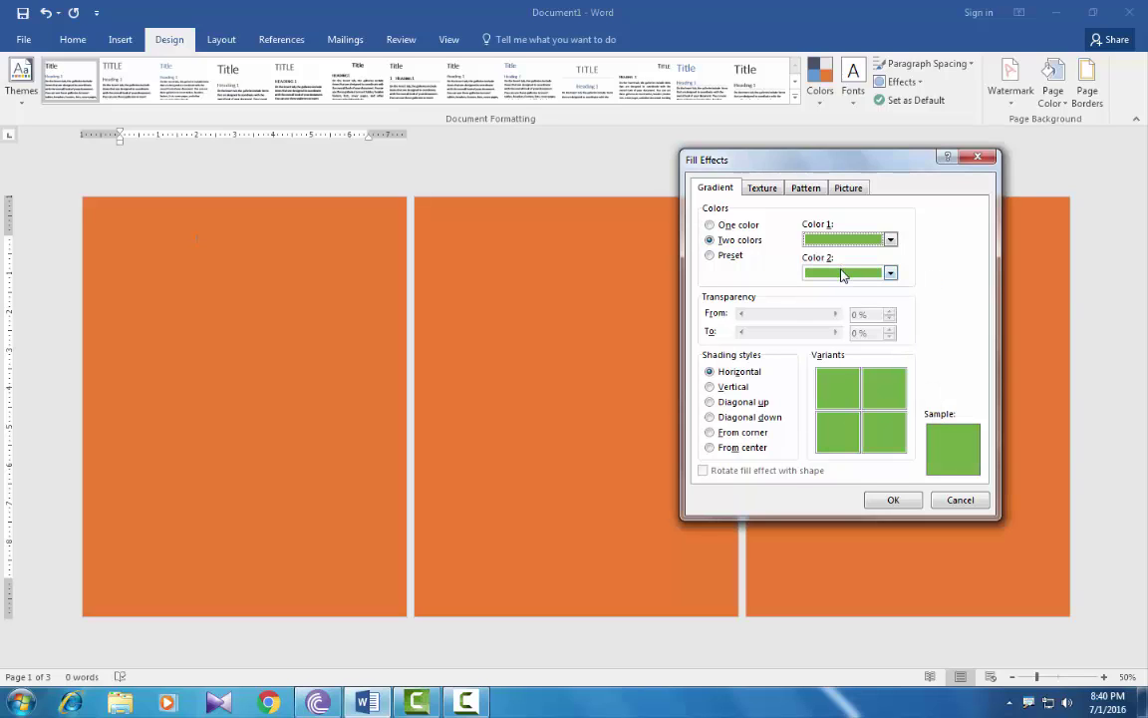
left_click(842, 275)
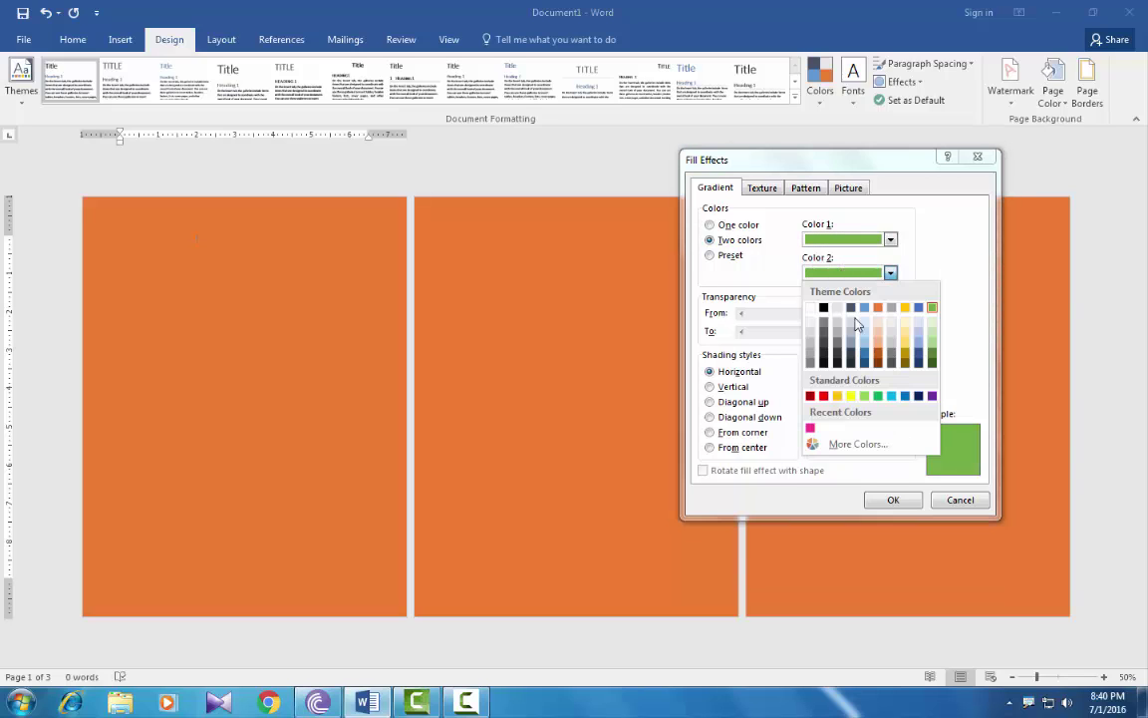
left_click(823, 395)
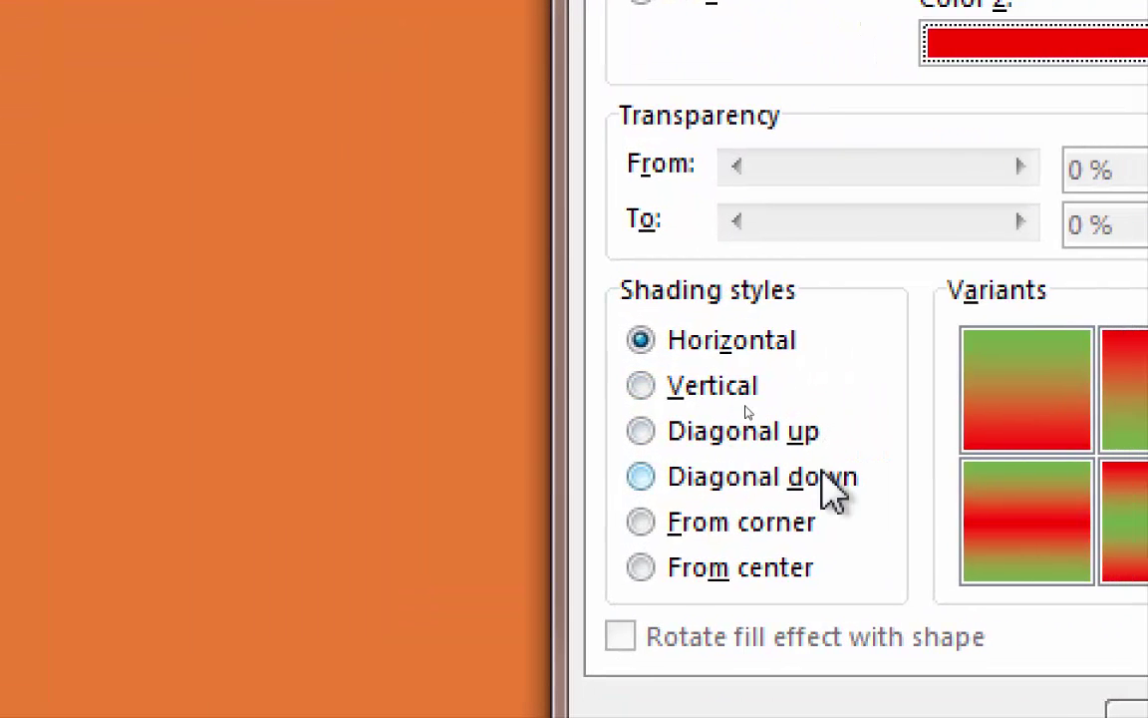
Choose the Diagonal down shading style and apply the green and red gradient to the pages
left_click(638, 437)
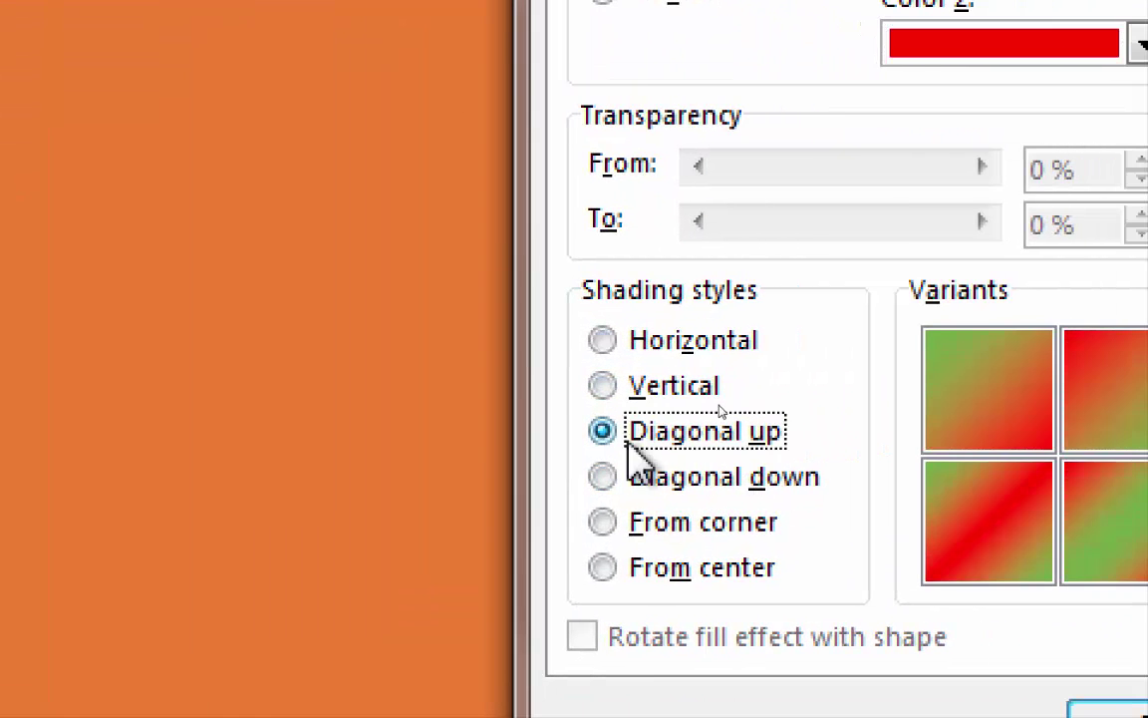
left_click(653, 478)
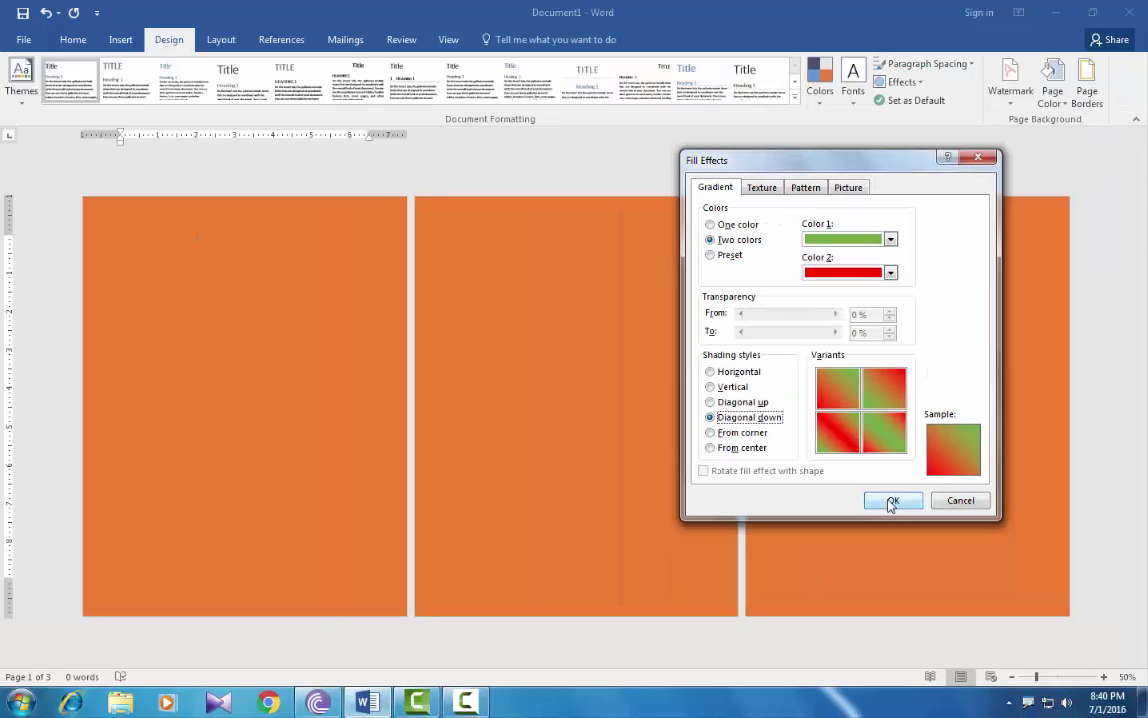
left_click(892, 500)
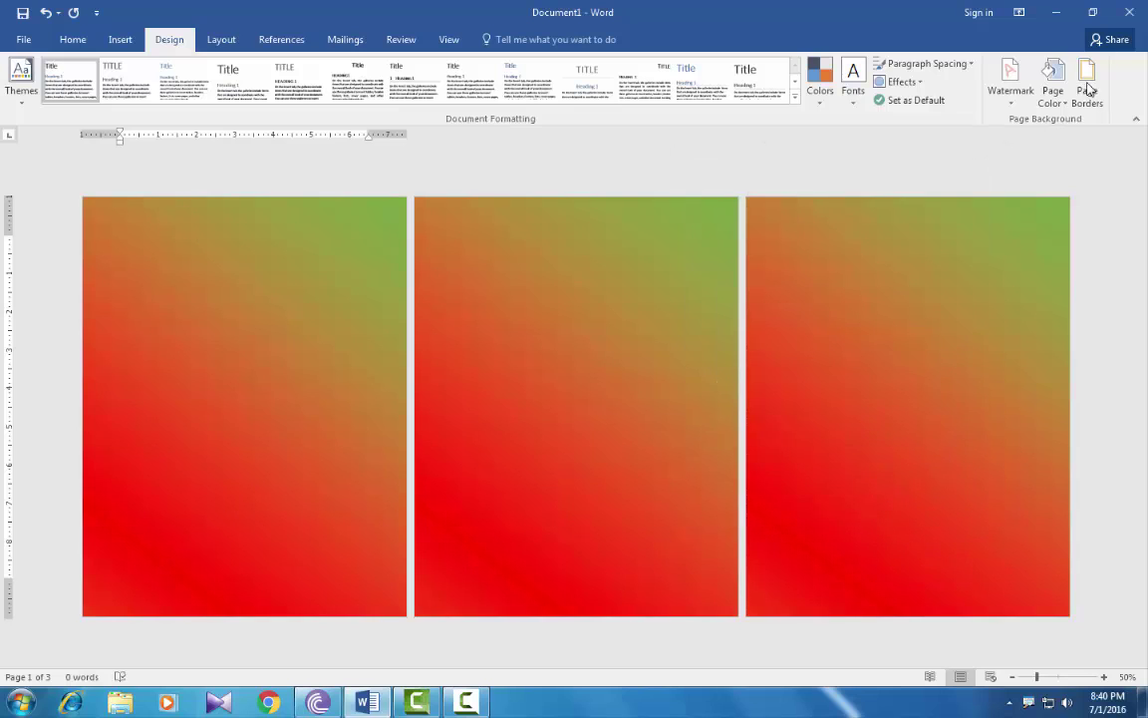
Switch the page background gradient to preset colours, try Nightfall and Daybreak, and choose Horizon
left_click(1053, 87)
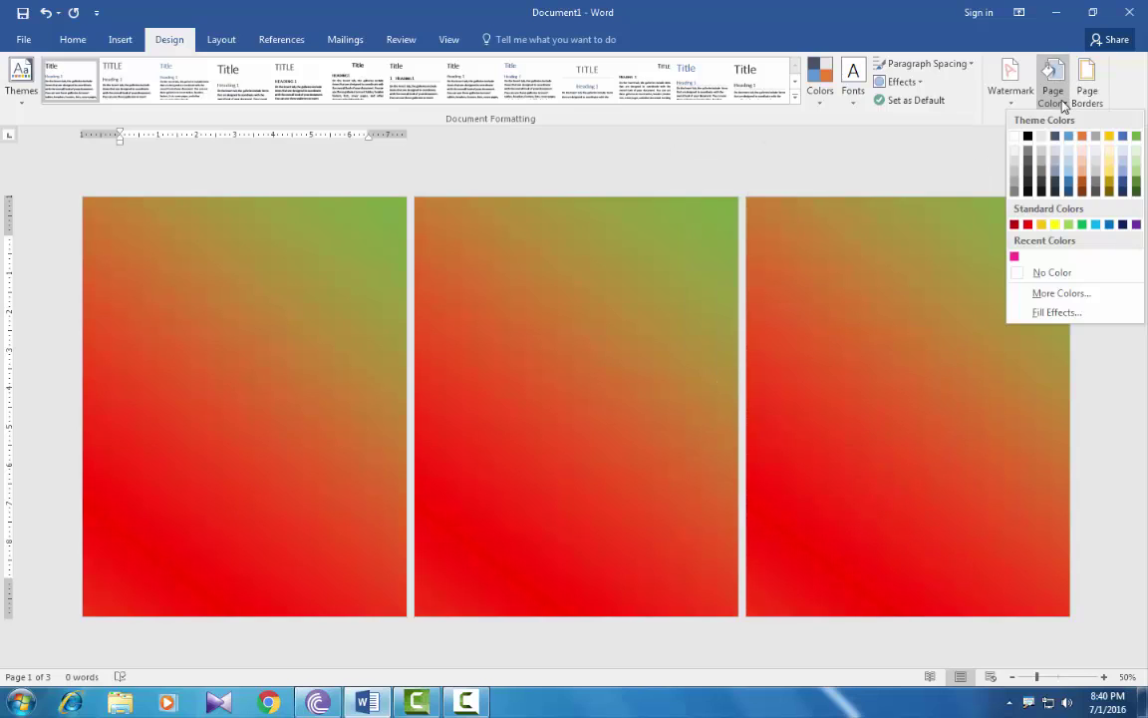
left_click(1042, 312)
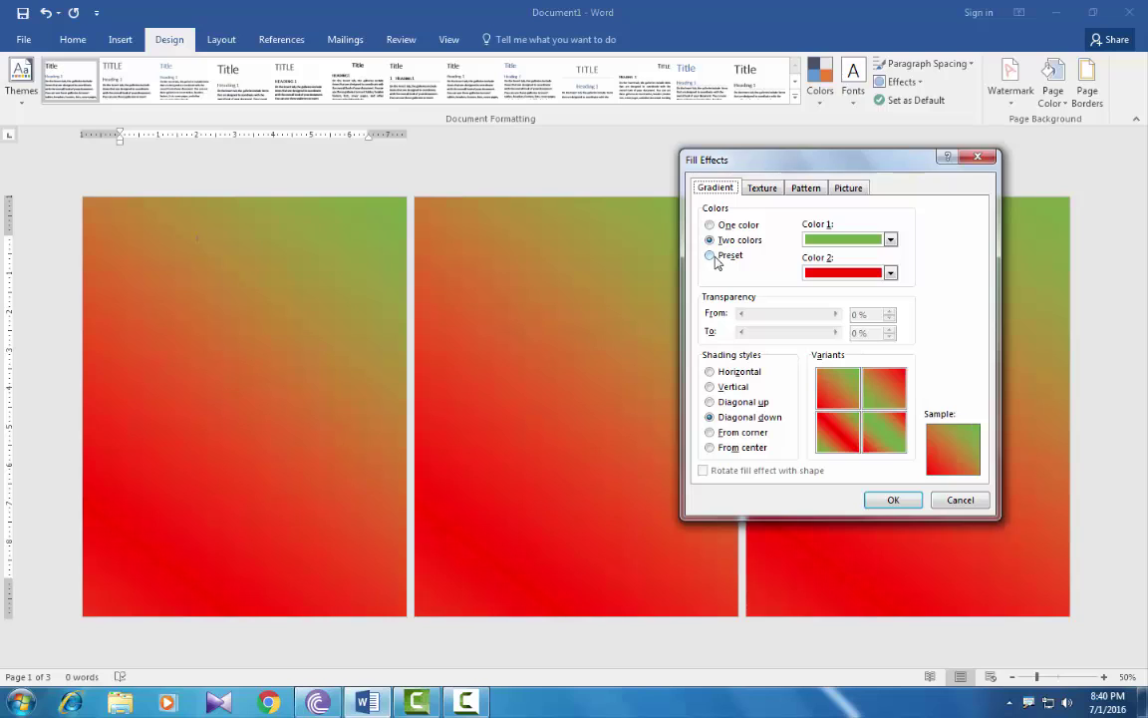
left_click(711, 256)
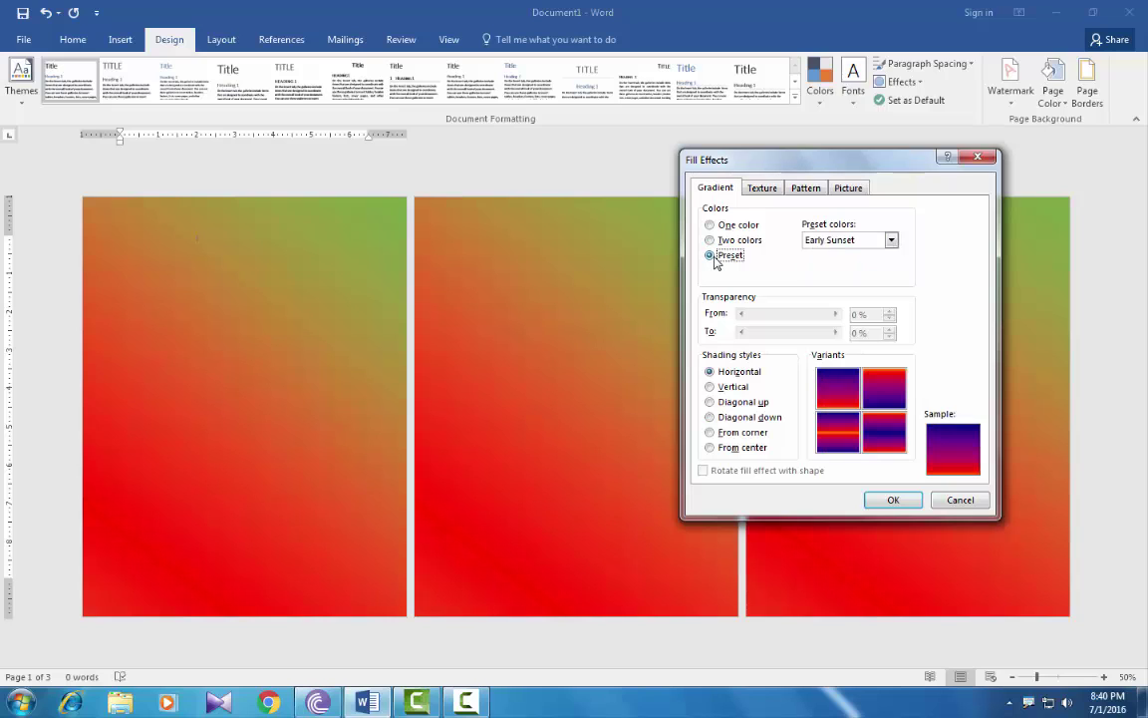
left_click(890, 240)
left_click(837, 275)
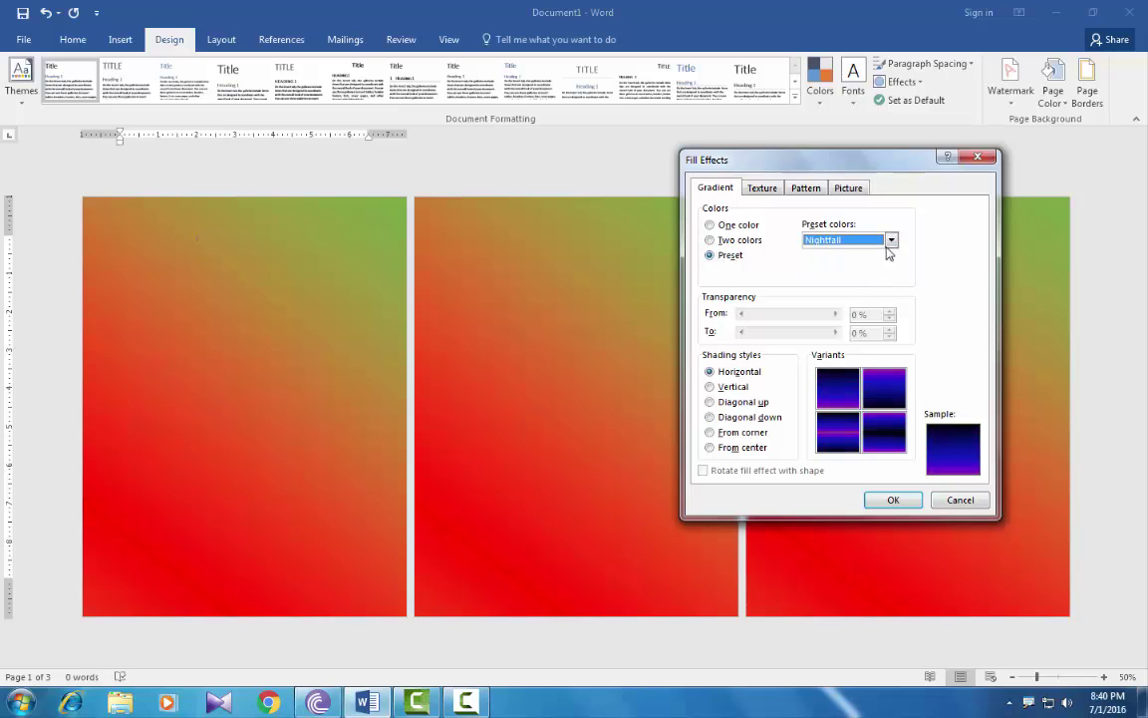
left_click(890, 241)
left_click(825, 286)
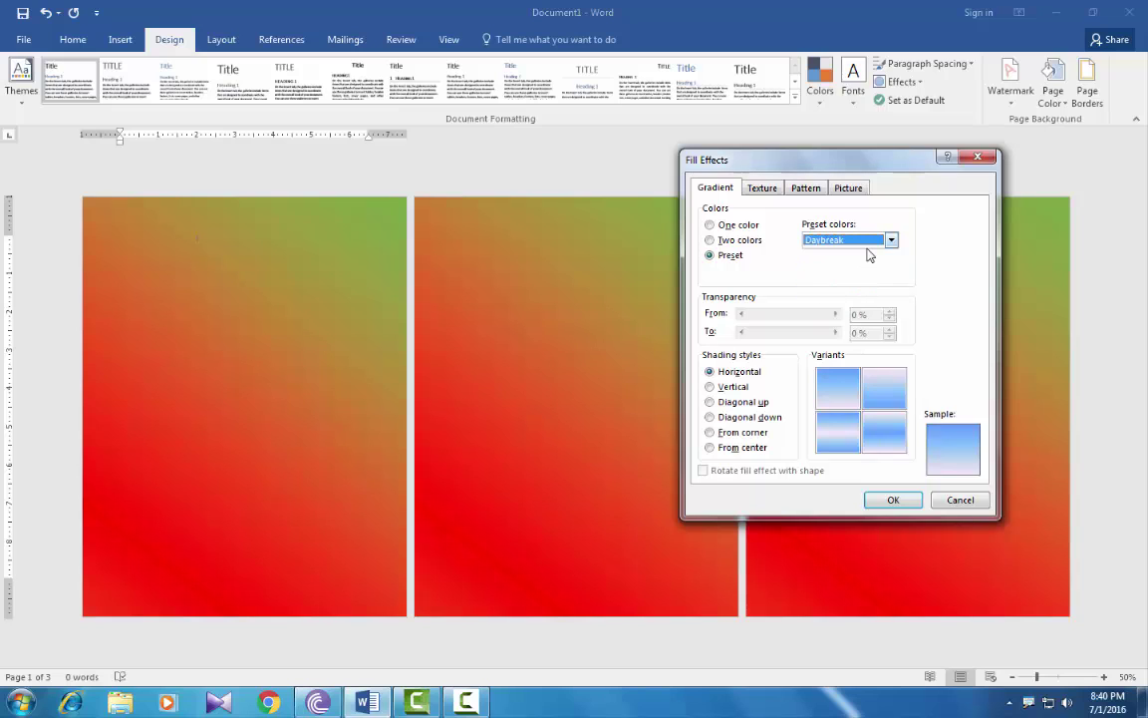
left_click(874, 242)
left_click(834, 296)
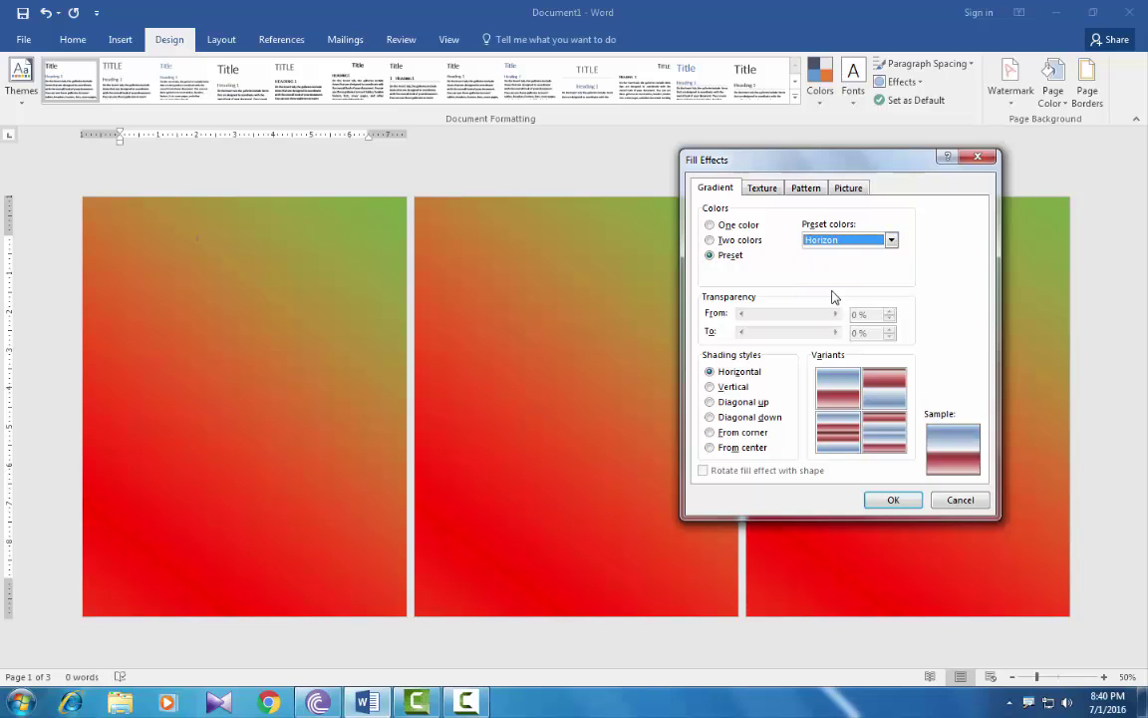
Compare the shading styles for the Horizon gradient and apply it to the pages with Diagonal up
left_click(753, 417)
left_click(729, 402)
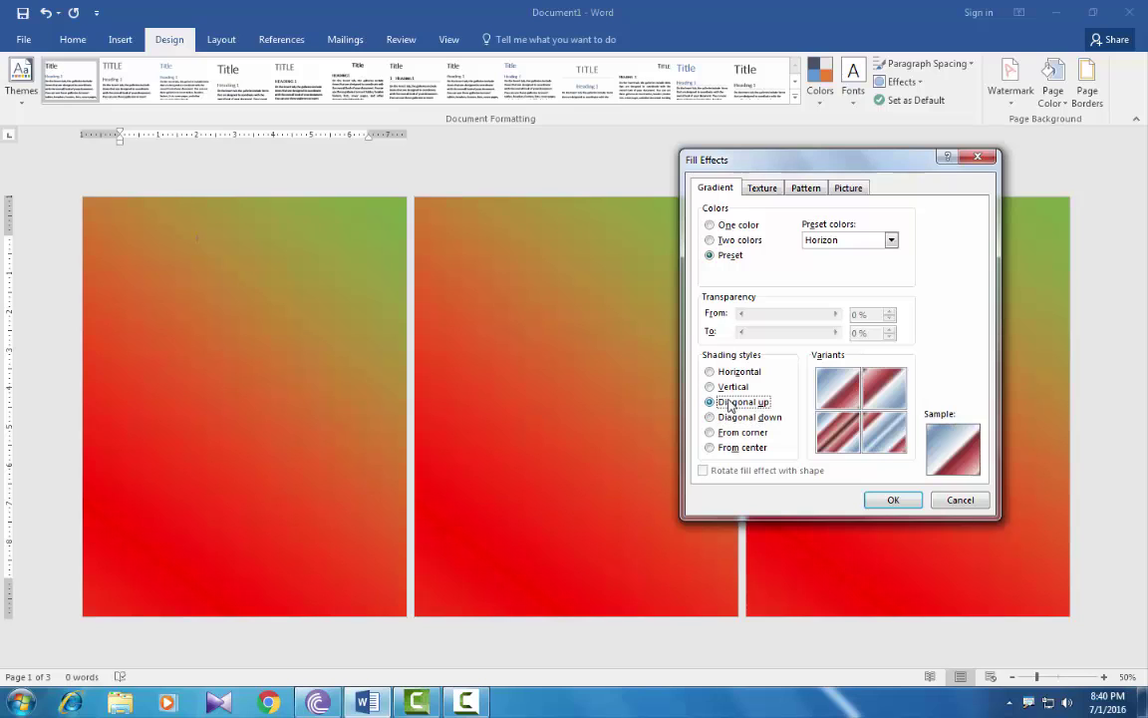
left_click(729, 388)
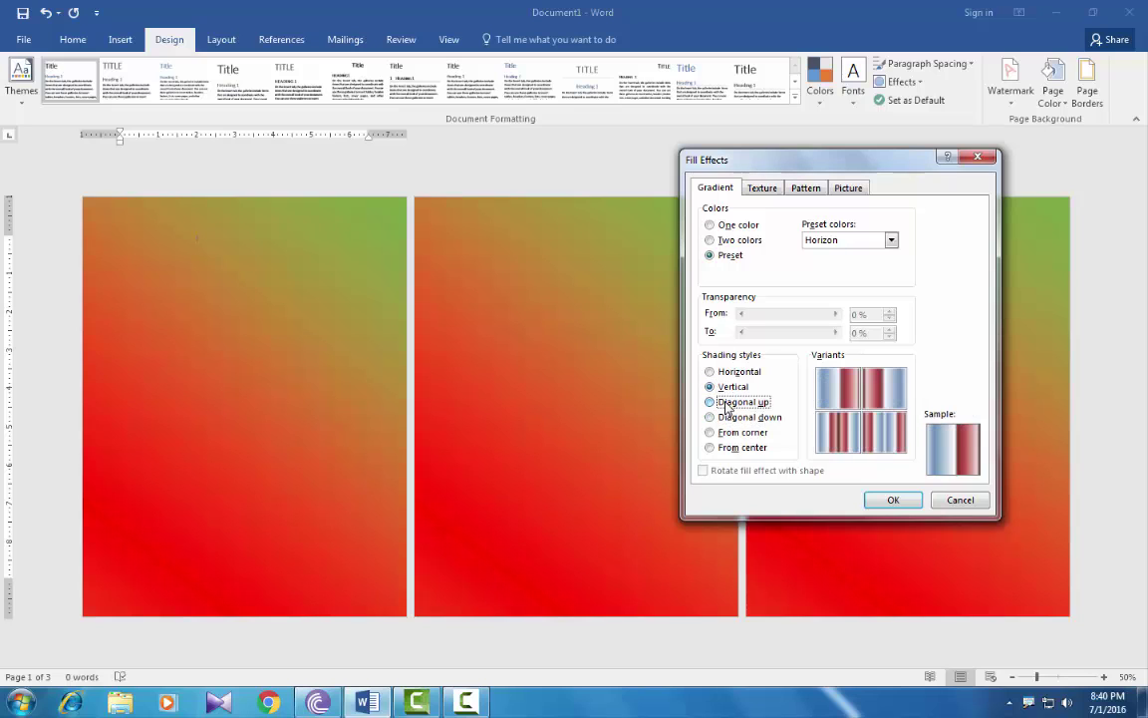
left_click(741, 401)
left_click(890, 499)
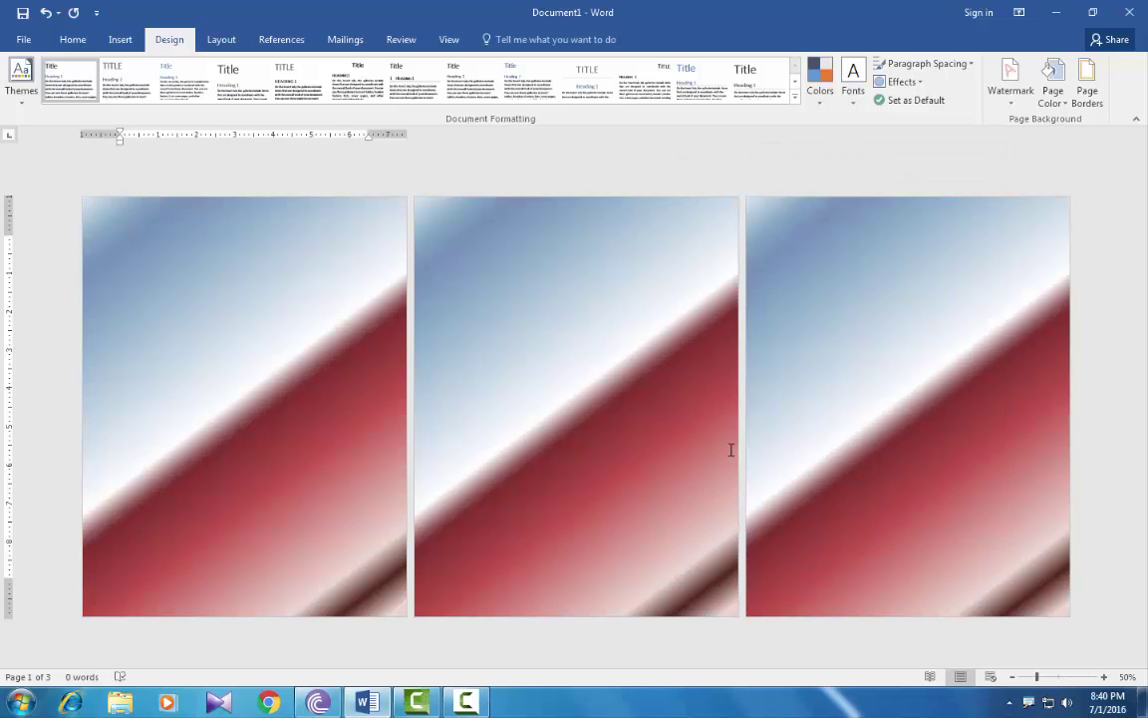
Fill the page background with the Fish fossil texture
left_click(1051, 85)
left_click(1038, 313)
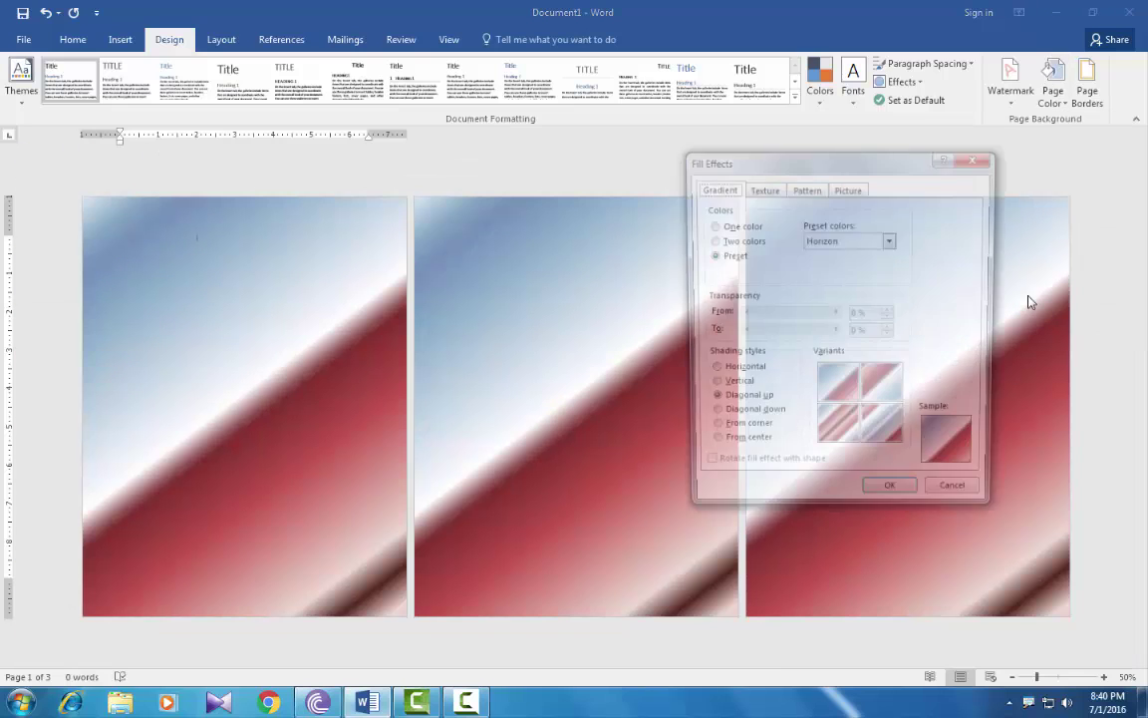
left_click(772, 194)
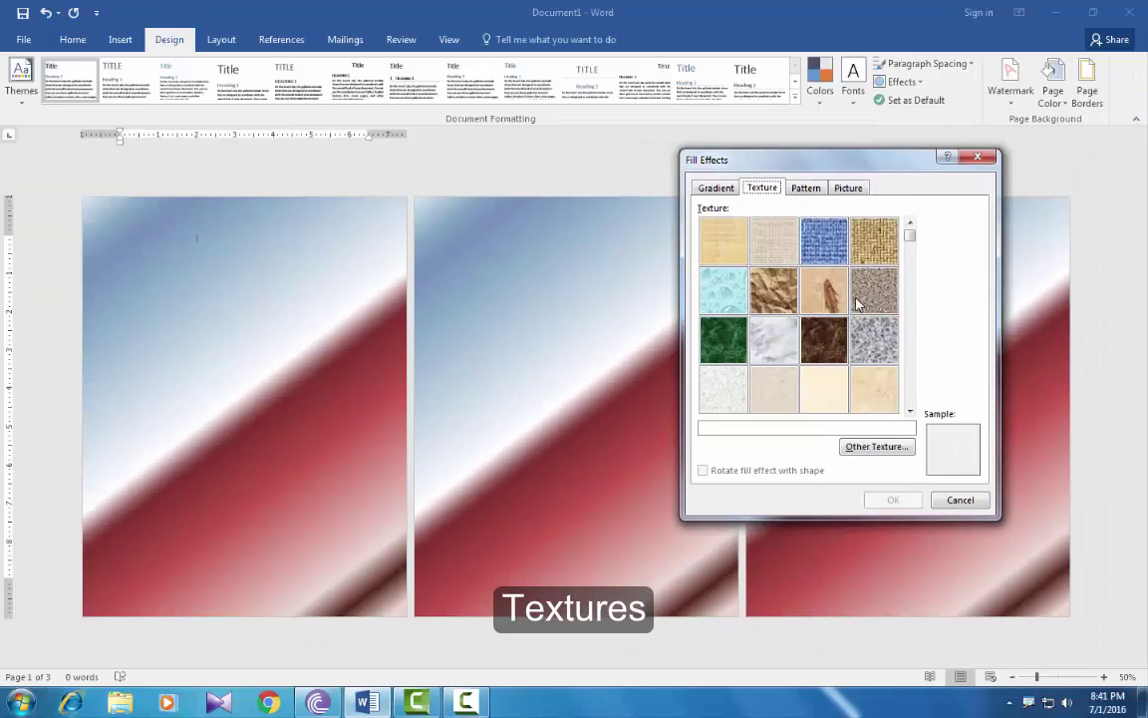
left_click(946, 289)
left_click(889, 498)
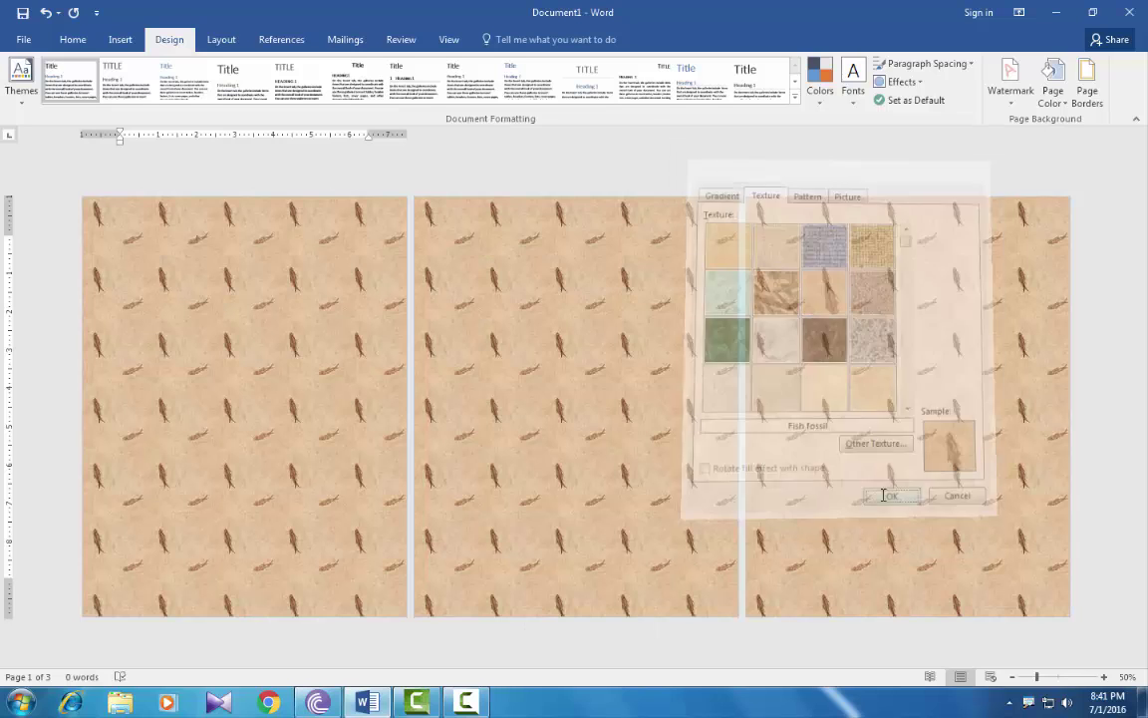
Fill the page background with the Wide upward diagonal pattern, using blue as the foreground colour and green as the background colour
left_click(1053, 84)
left_click(1054, 311)
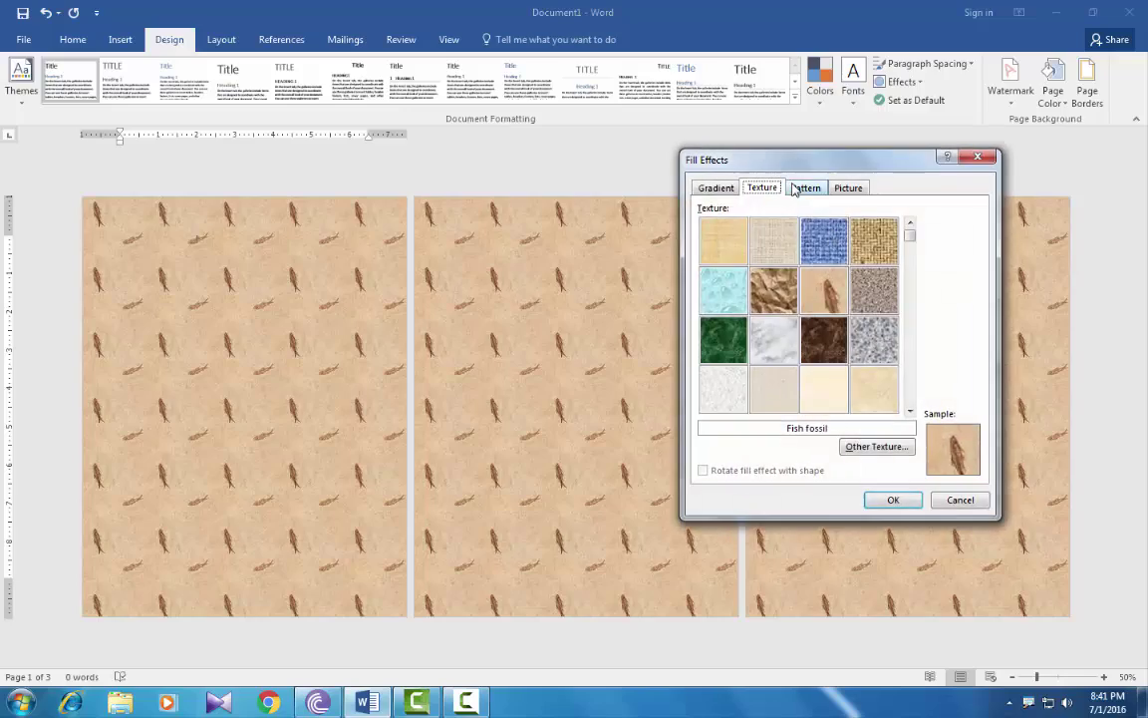
left_click(805, 187)
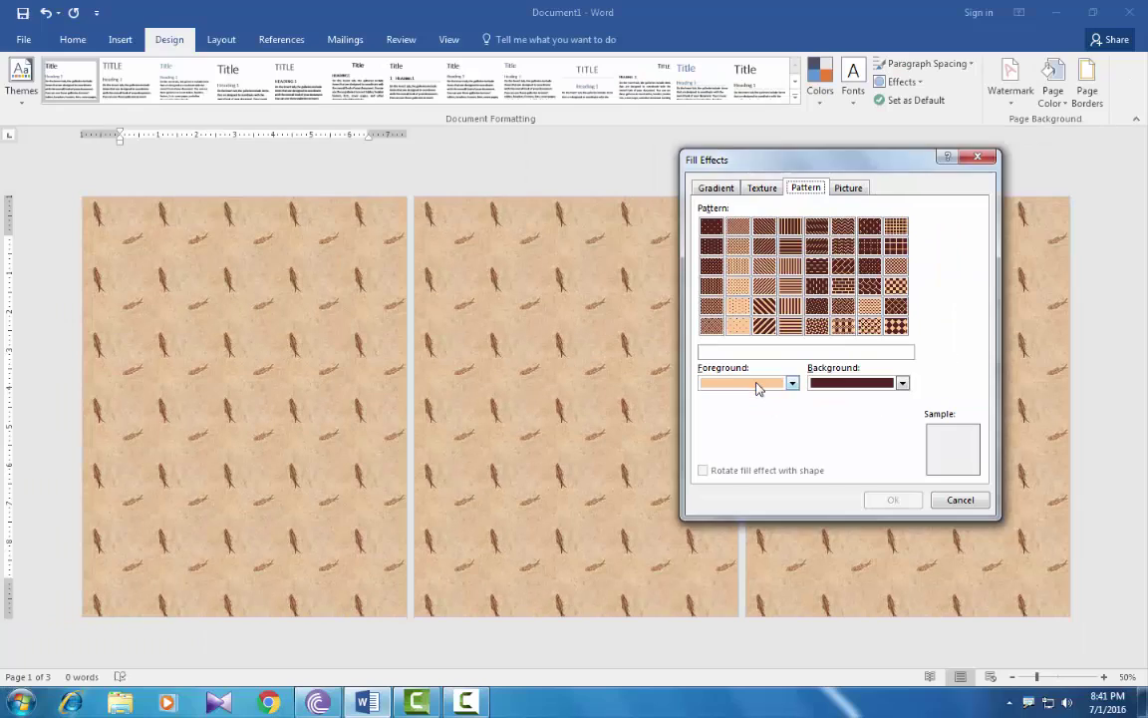
left_click(739, 575)
left_click(926, 677)
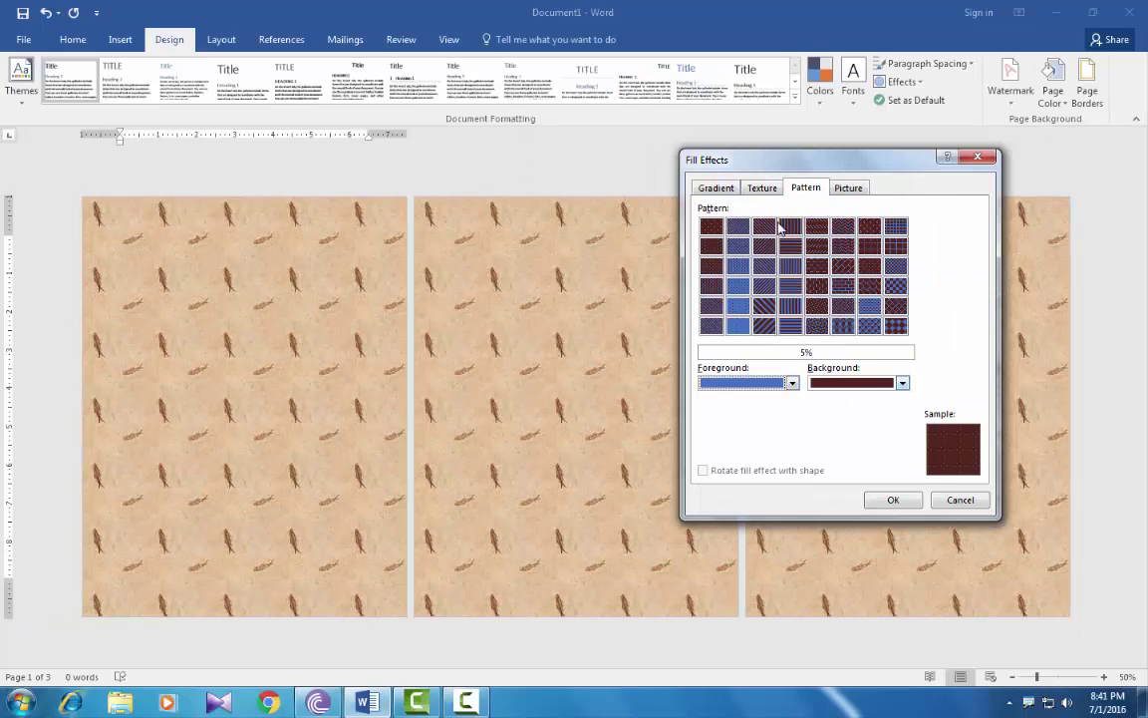
left_click(855, 389)
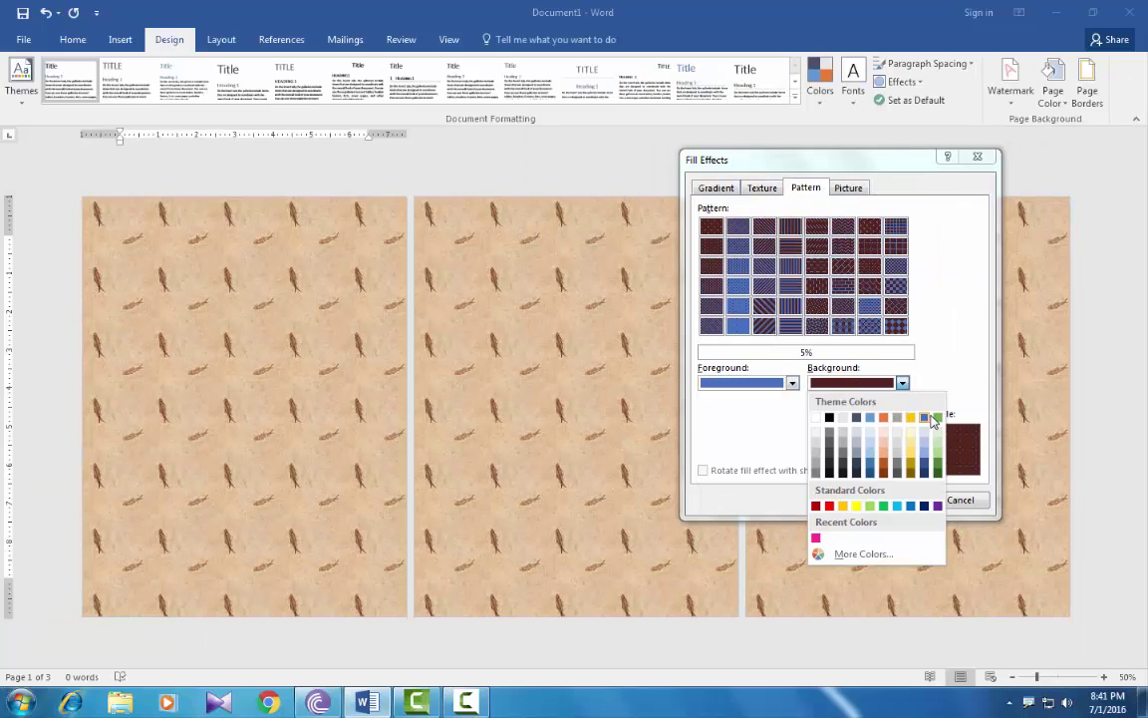
left_click(935, 420)
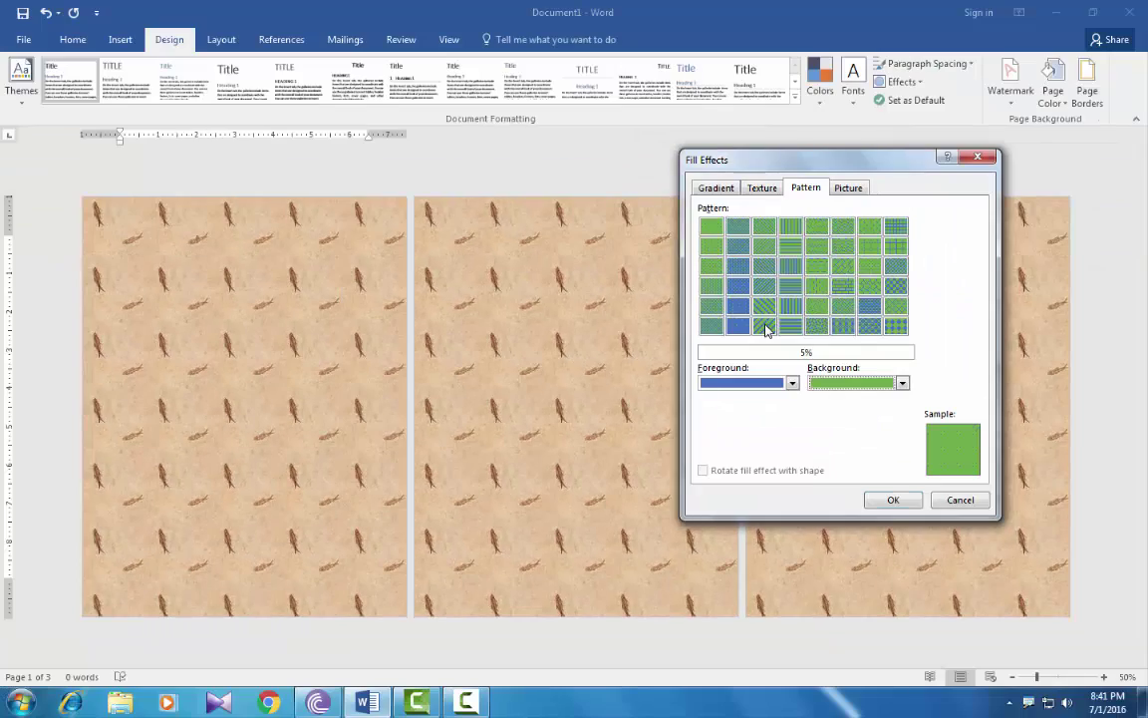
left_click(765, 327)
left_click(894, 500)
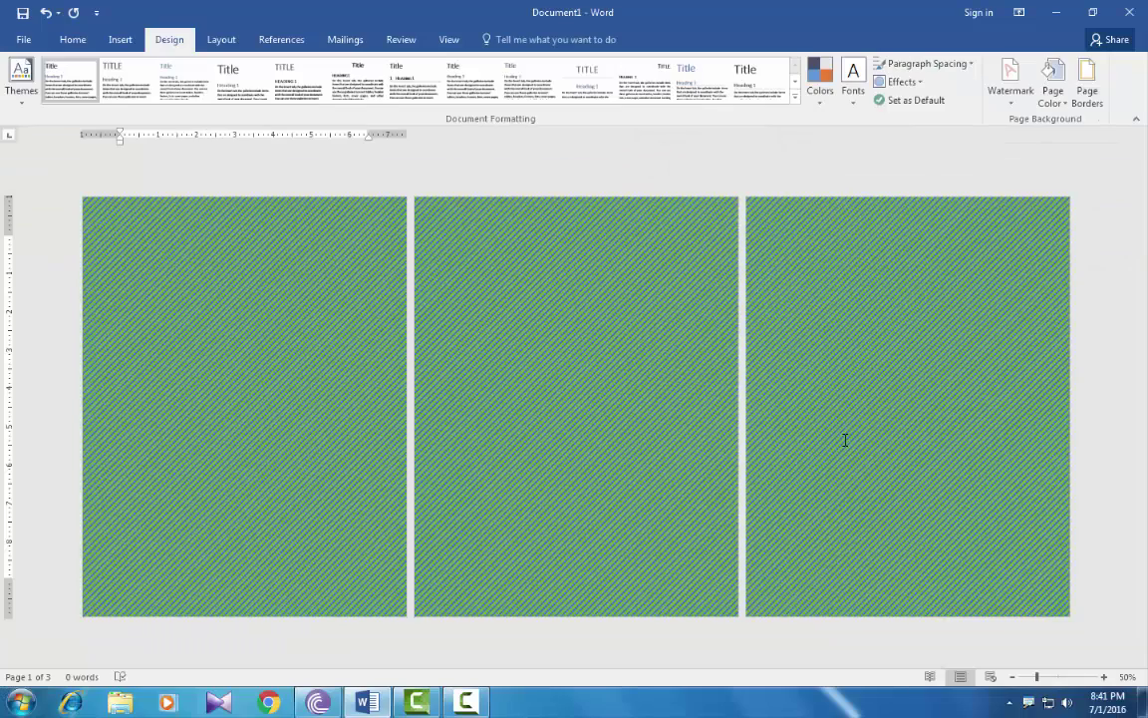
Fill the page background with the Penguins picture from the Sample Pictures folder, working offline to choose the file
left_click(1053, 96)
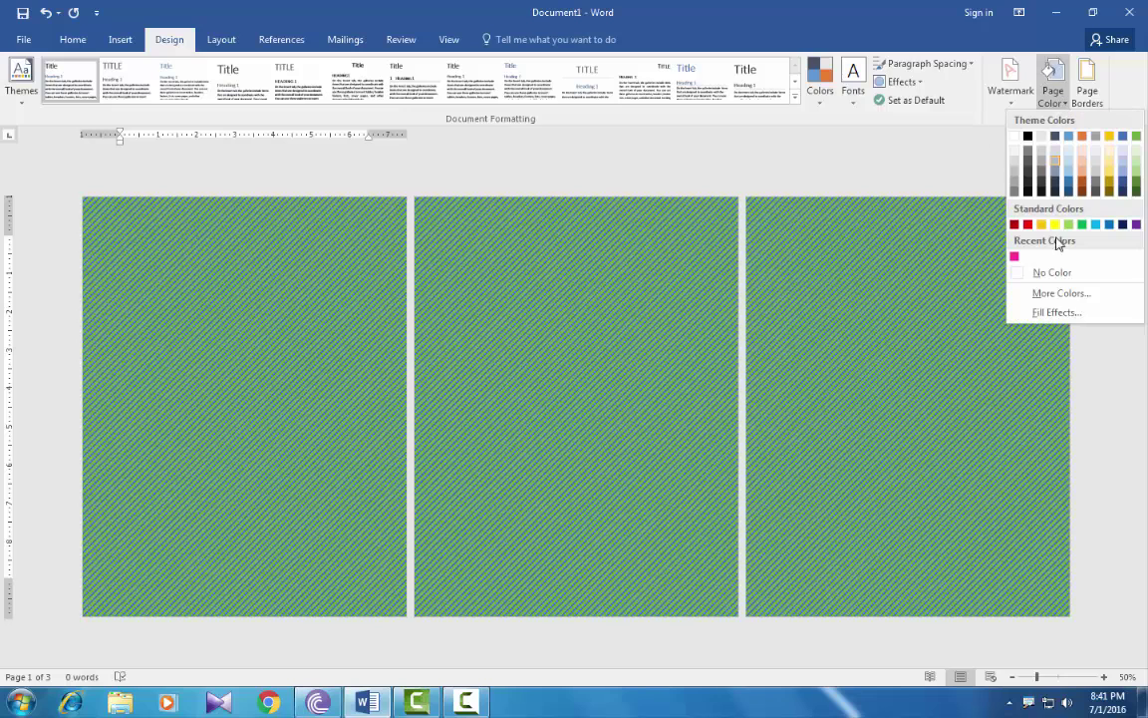
left_click(1047, 313)
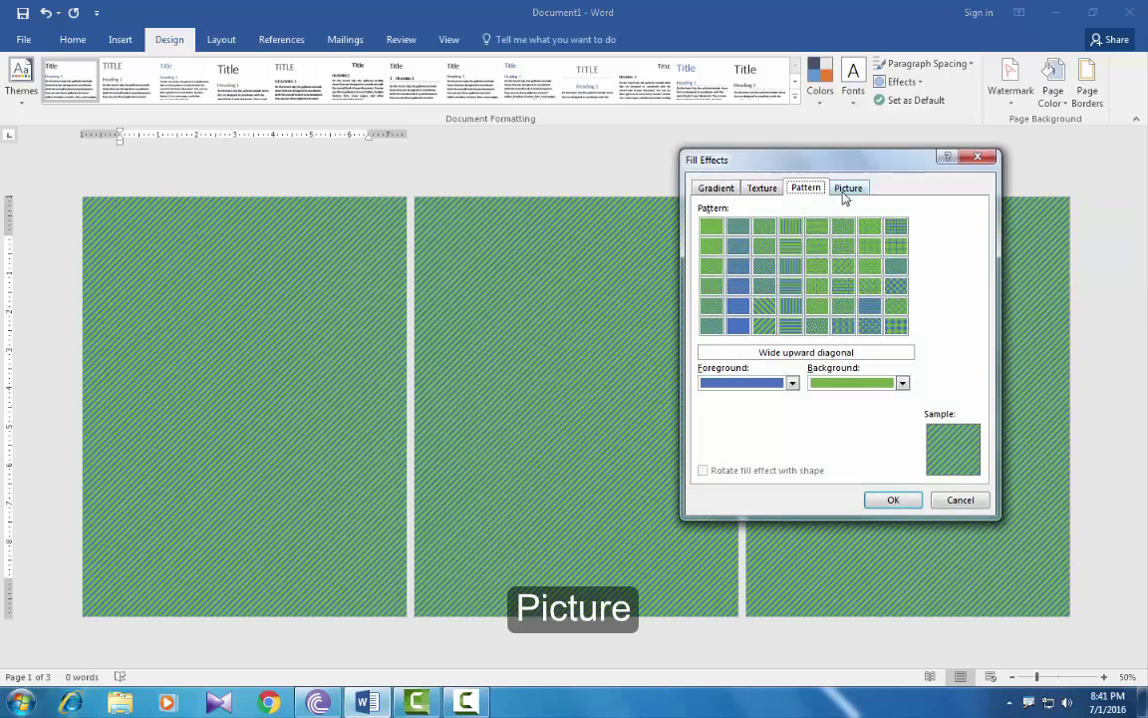
left_click(847, 190)
left_click(876, 380)
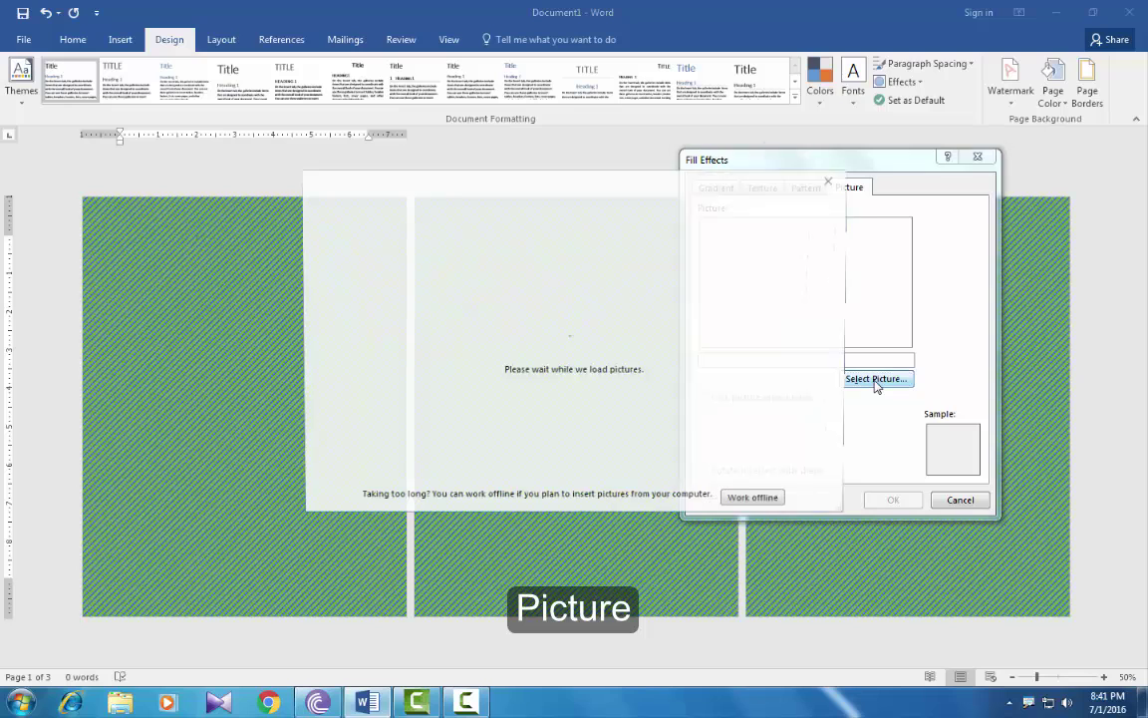
left_click(756, 498)
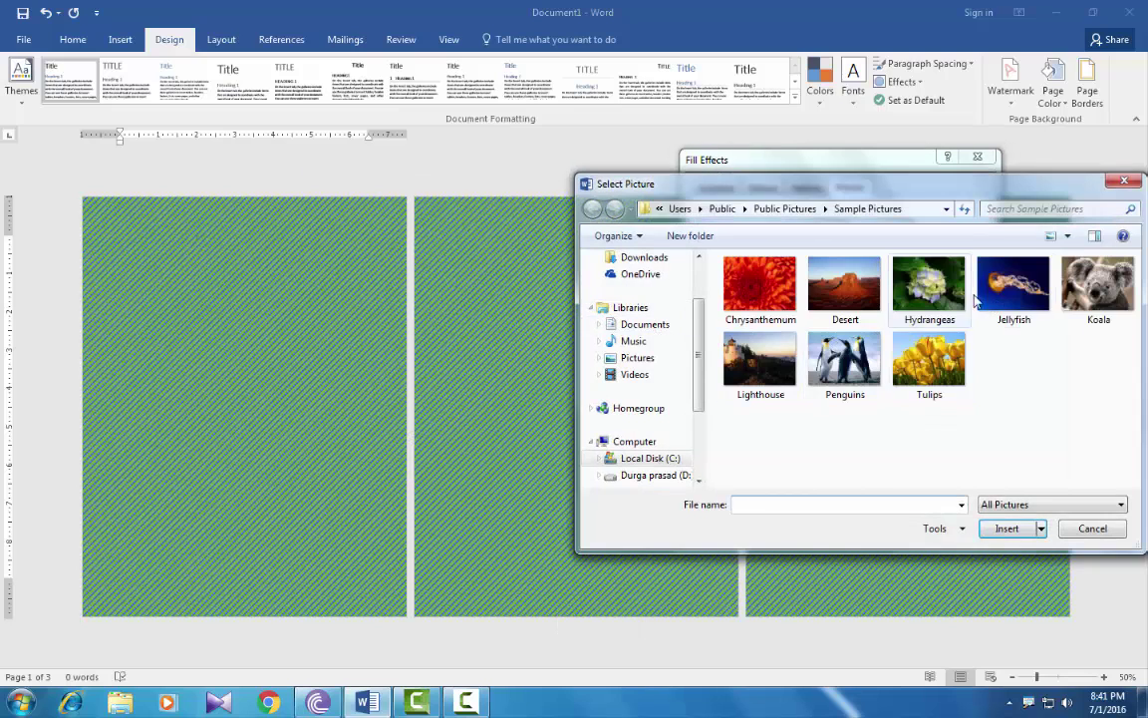
left_click(827, 361)
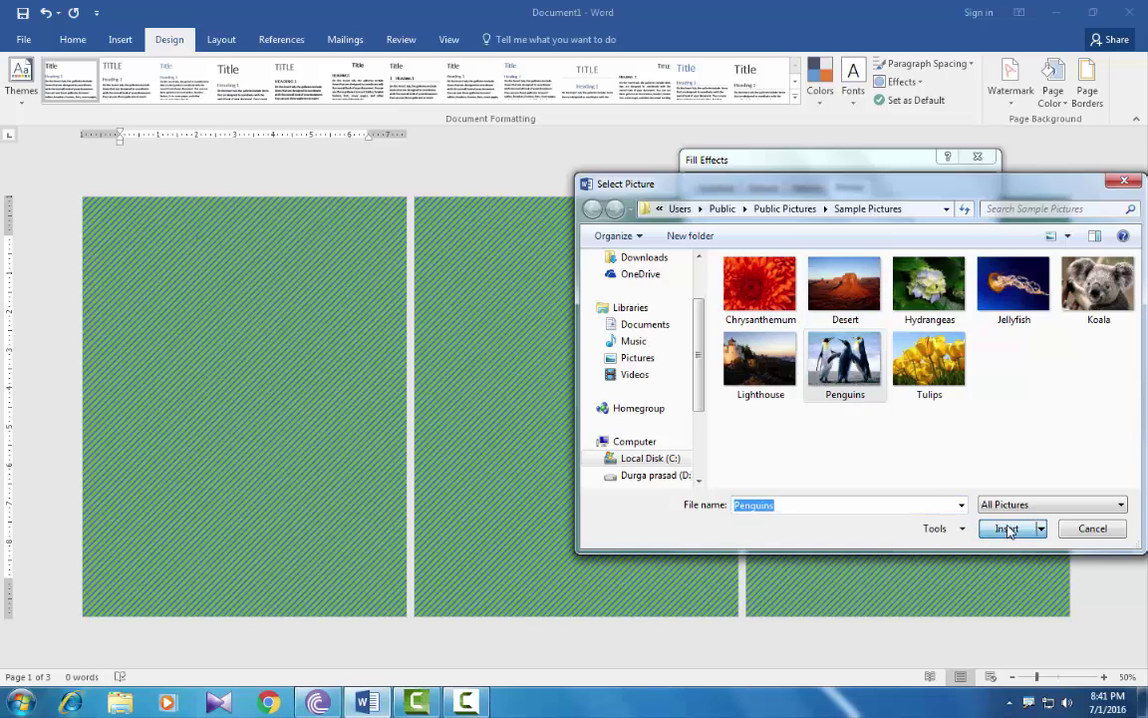
left_click(1007, 529)
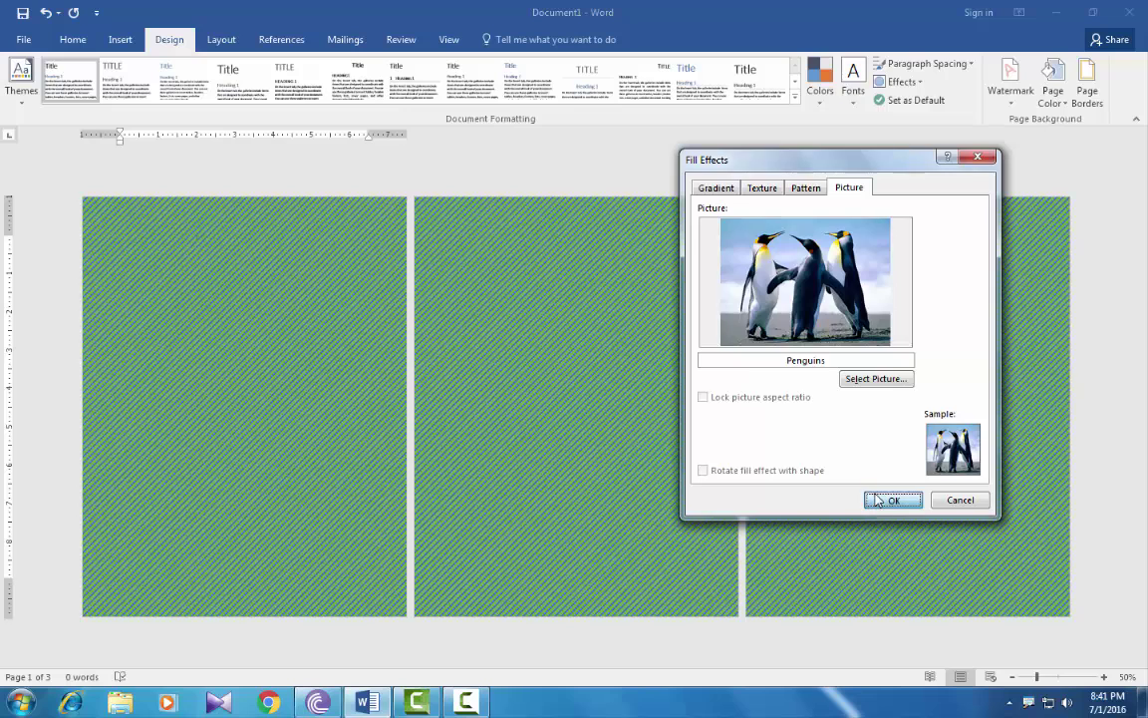
left_click(875, 502)
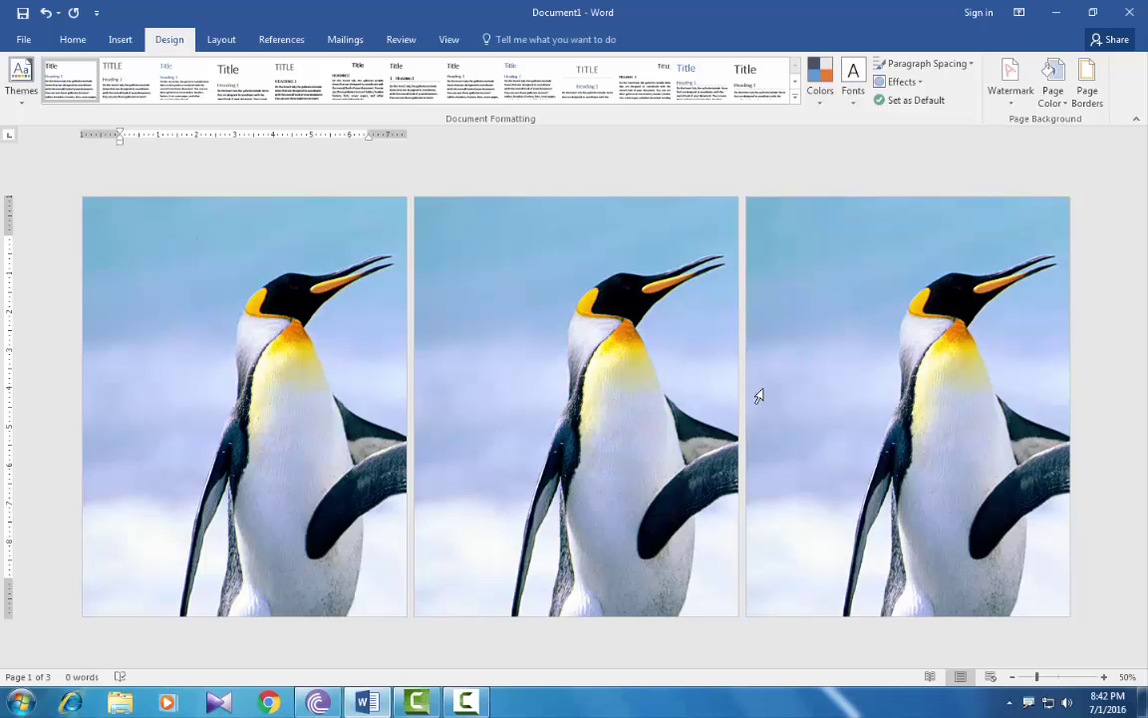
Remove the picture background from the pages by setting the page colour to No Color
left_click(1052, 97)
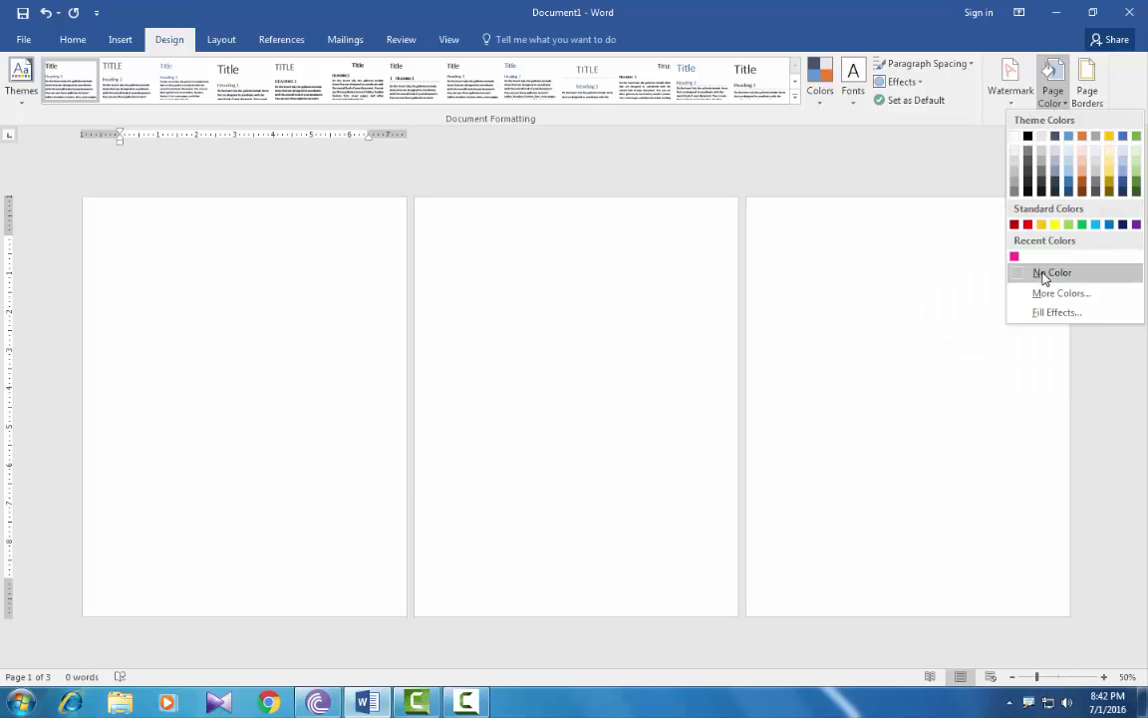
left_click(1042, 275)
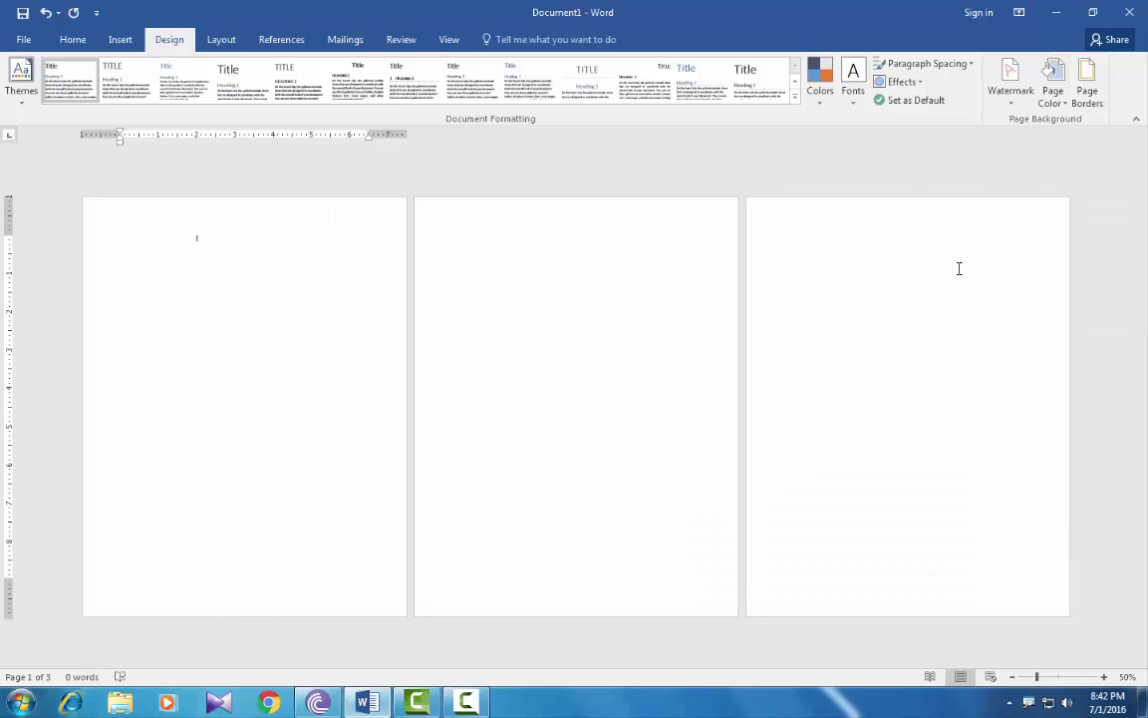